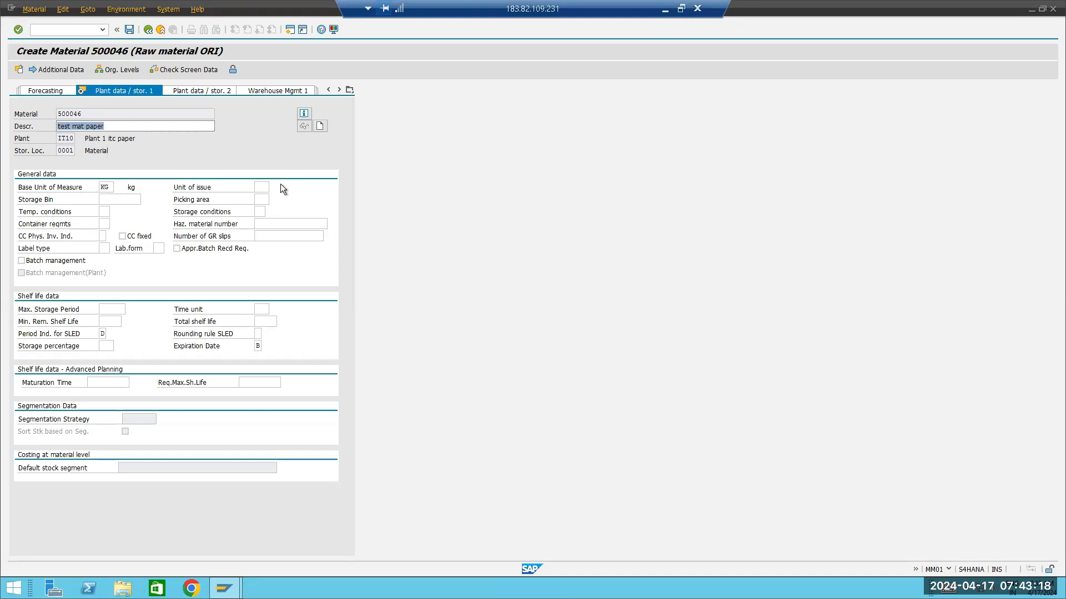
- Review the General data fields of the plant storage view, including the list of possible temperature conditions
click(185, 193)
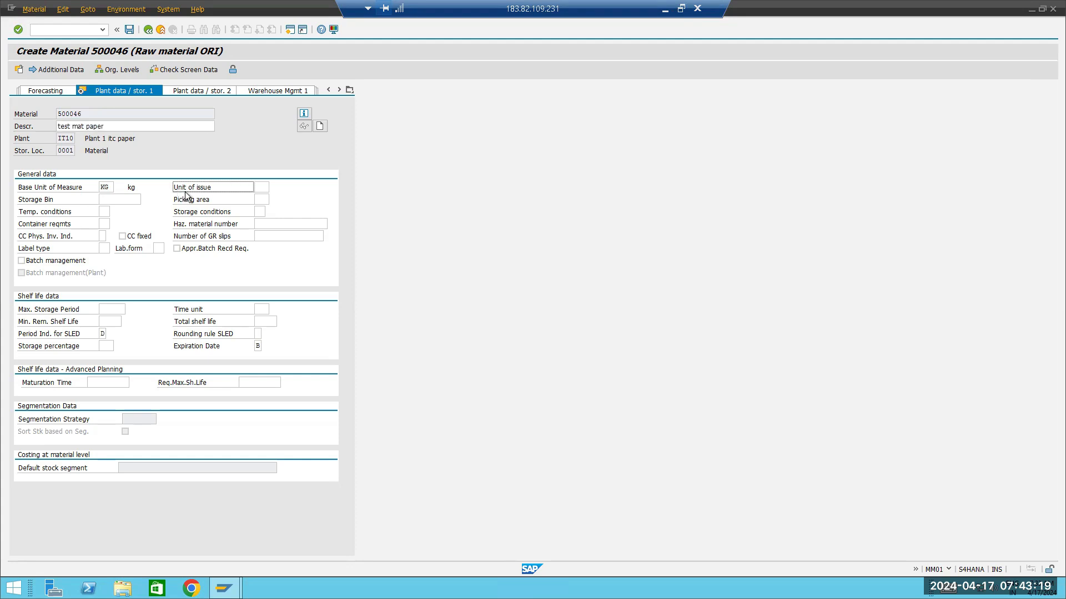
click(112, 189)
click(265, 186)
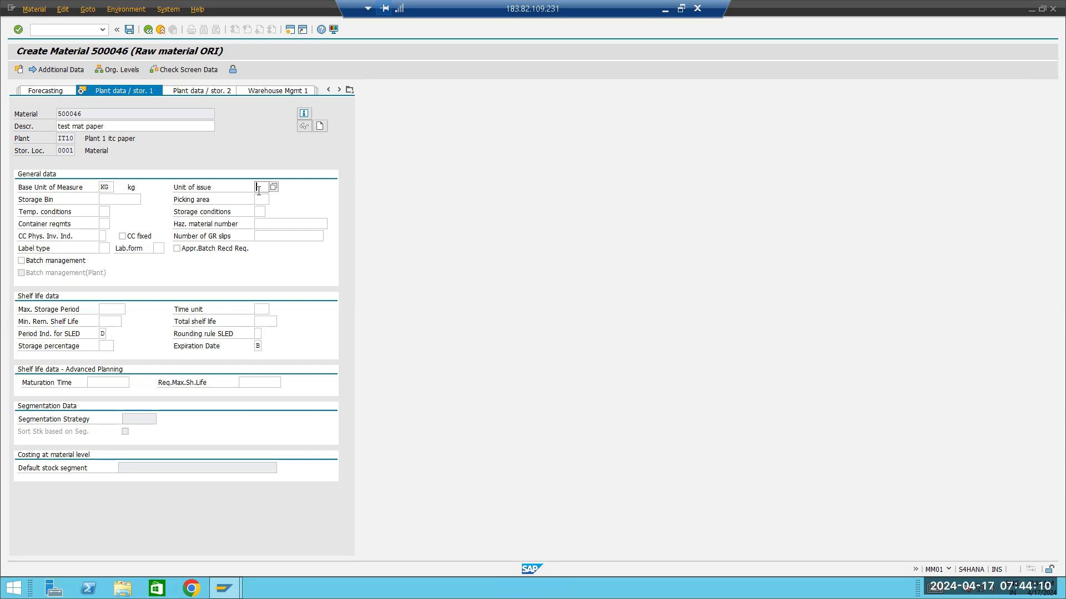
click(123, 198)
click(260, 198)
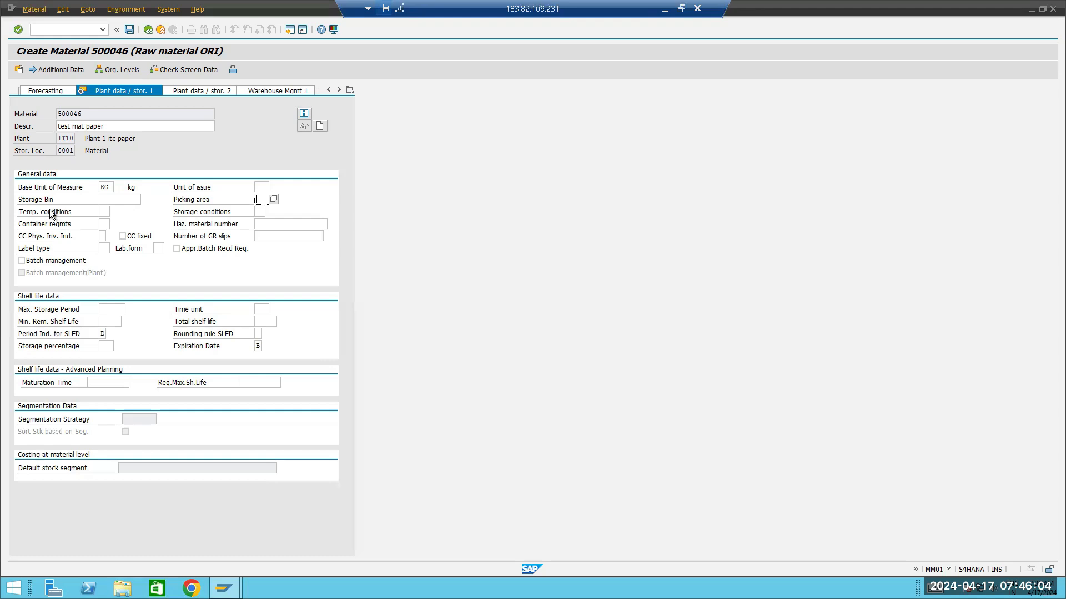
click(103, 211)
click(117, 212)
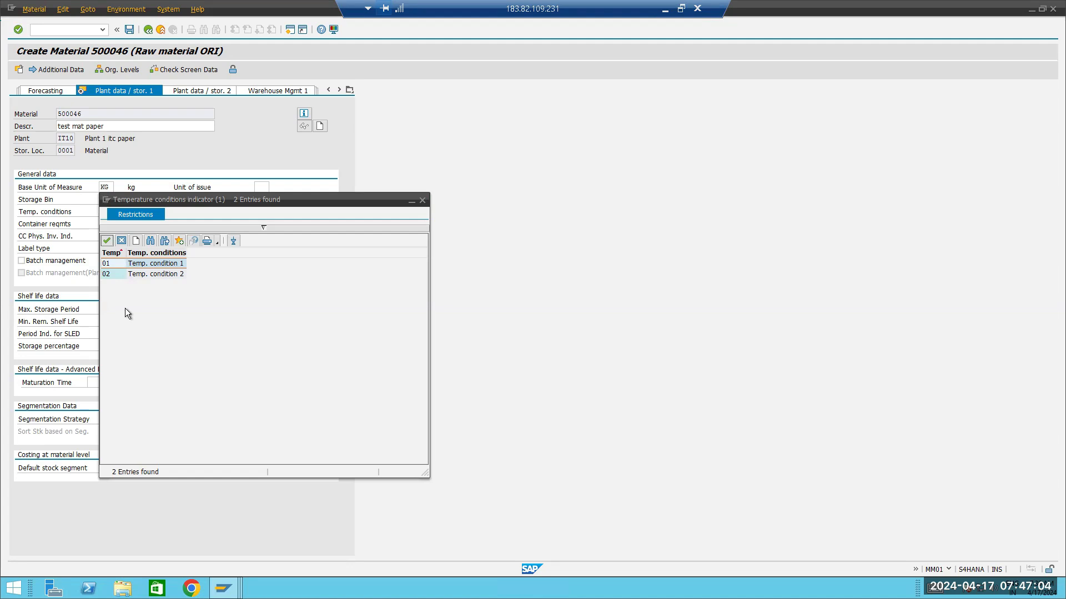
click(422, 201)
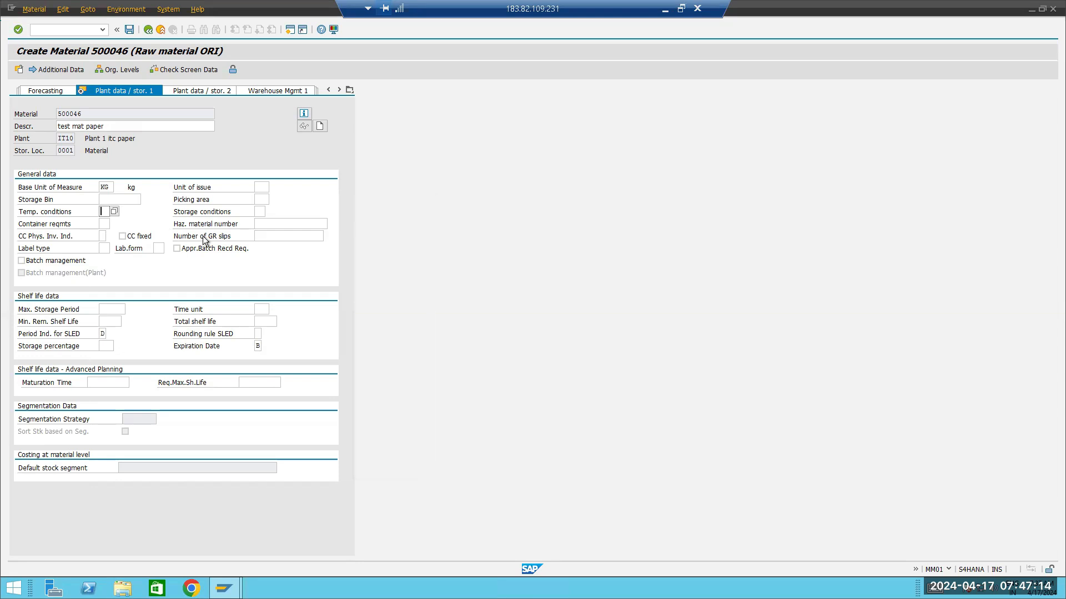
click(257, 224)
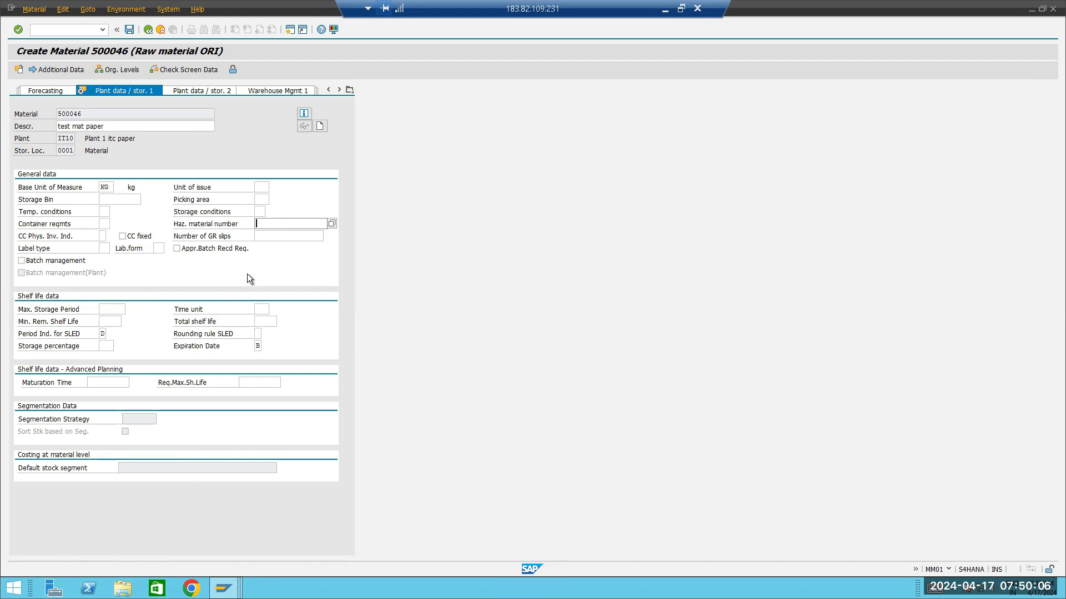
click(259, 223)
- Examine the Shelf life data fields and the available period indicators for the shelf life expiration date
click(106, 309)
click(263, 322)
click(102, 333)
click(110, 333)
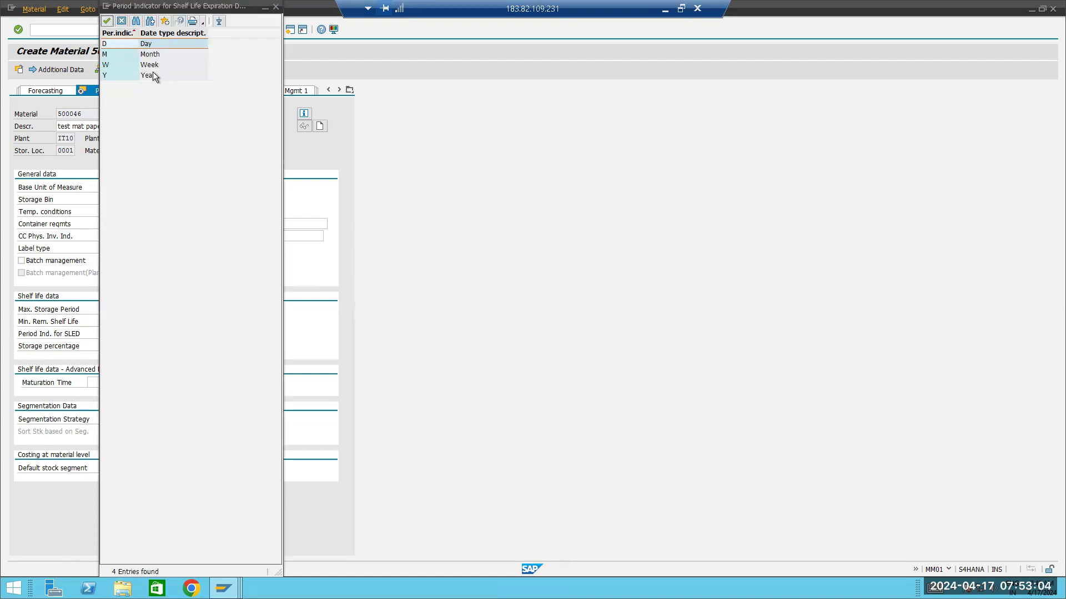
drag(215, 8, 231, 49)
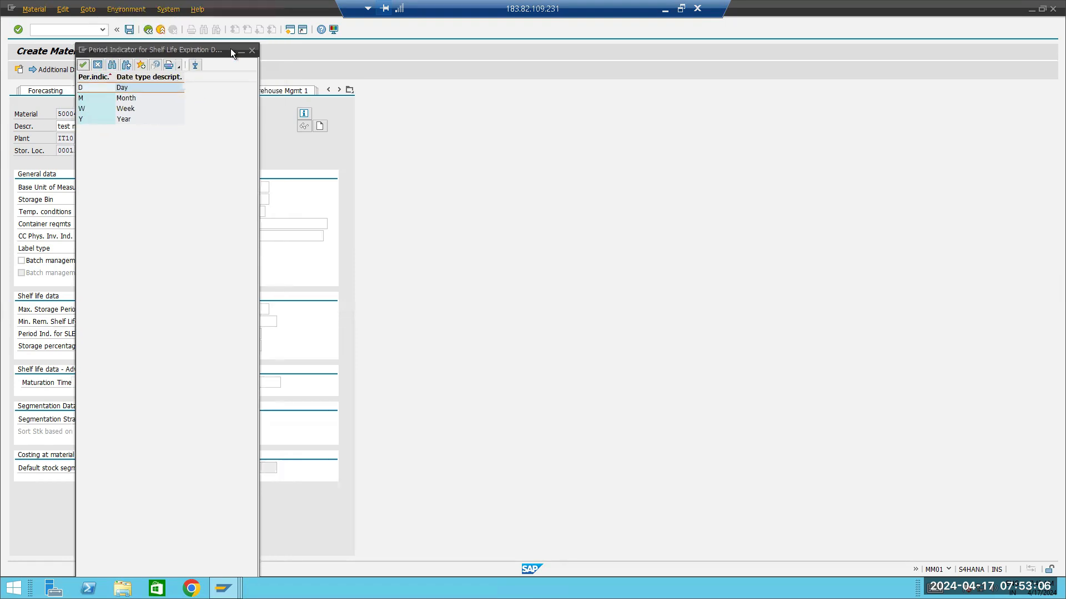
click(252, 51)
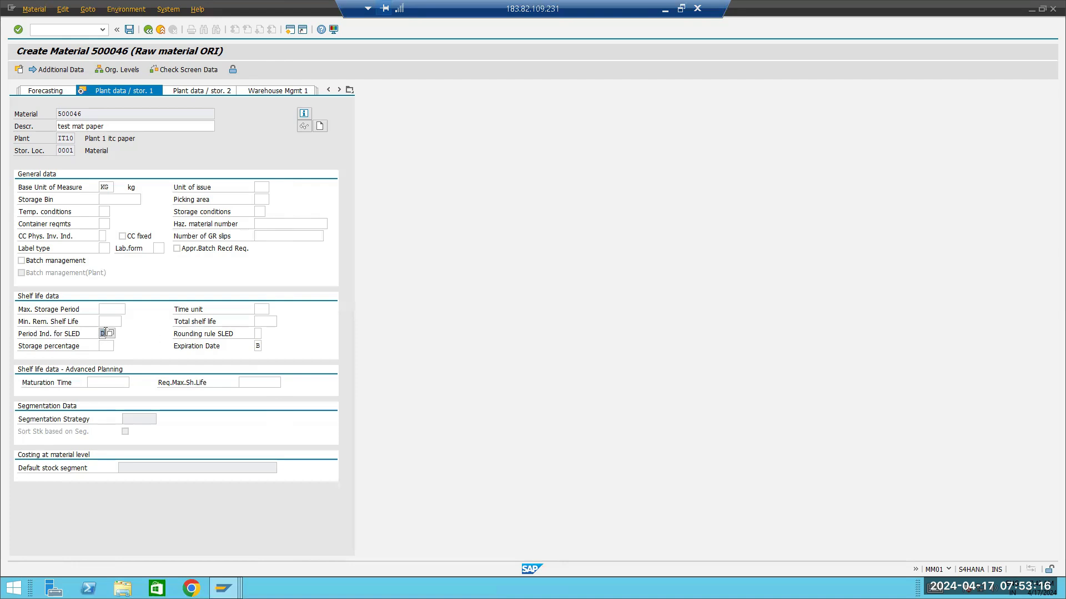
- Set the total shelf life to 365 and the maximum storage period to 30
click(255, 323)
text(365)
click(111, 309)
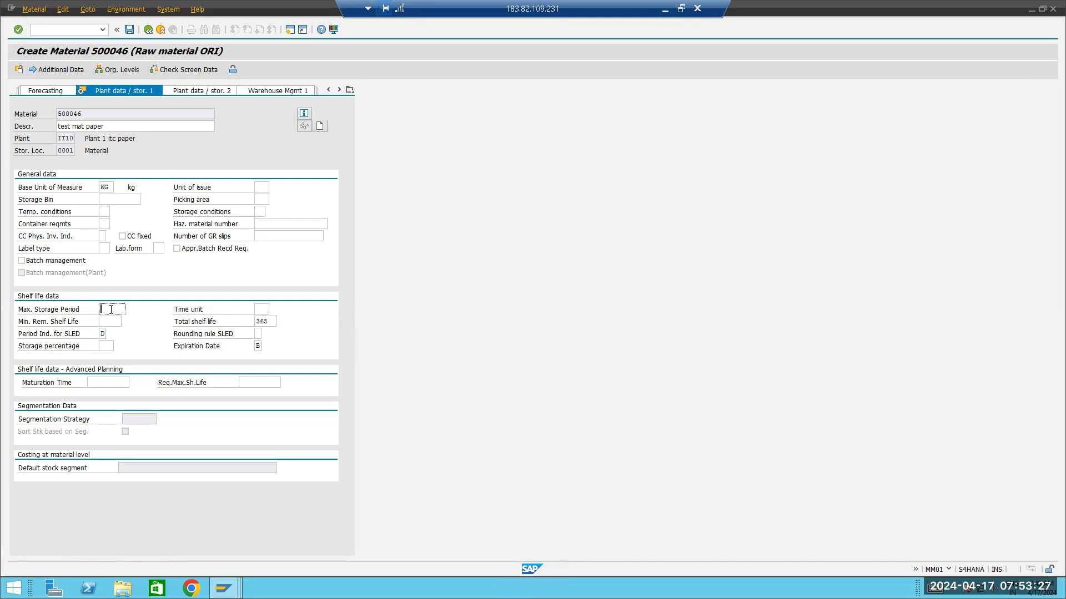
click(271, 323)
click(112, 309)
text(2)
key(BackSpace)
text(30)
key(Return)
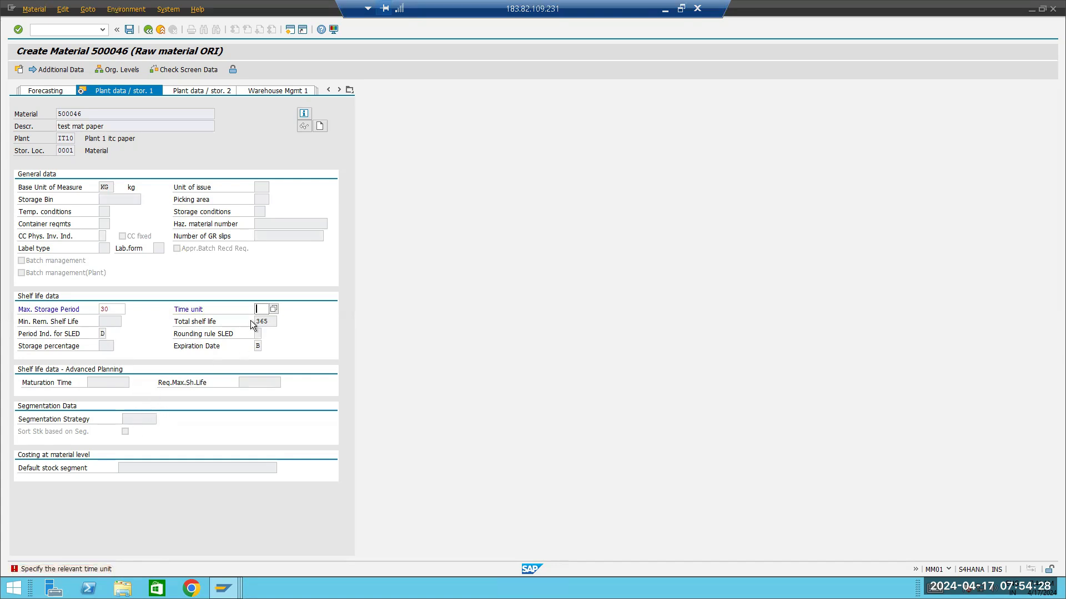
- Choose DAY as the time unit for the maximum storage period and confirm the entry
click(274, 309)
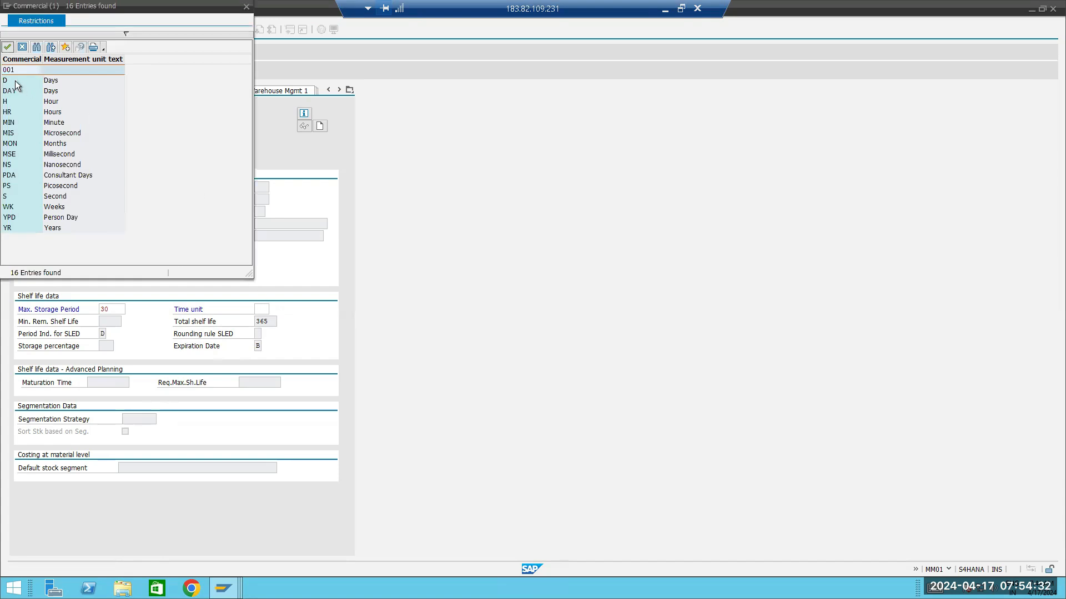
click(50, 92)
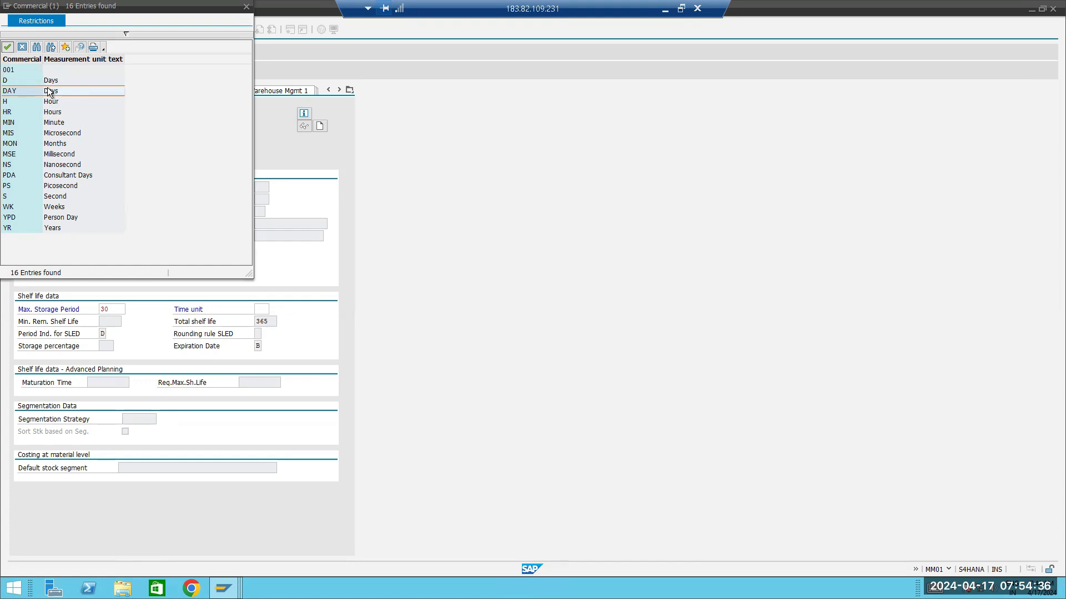
double_click(49, 91)
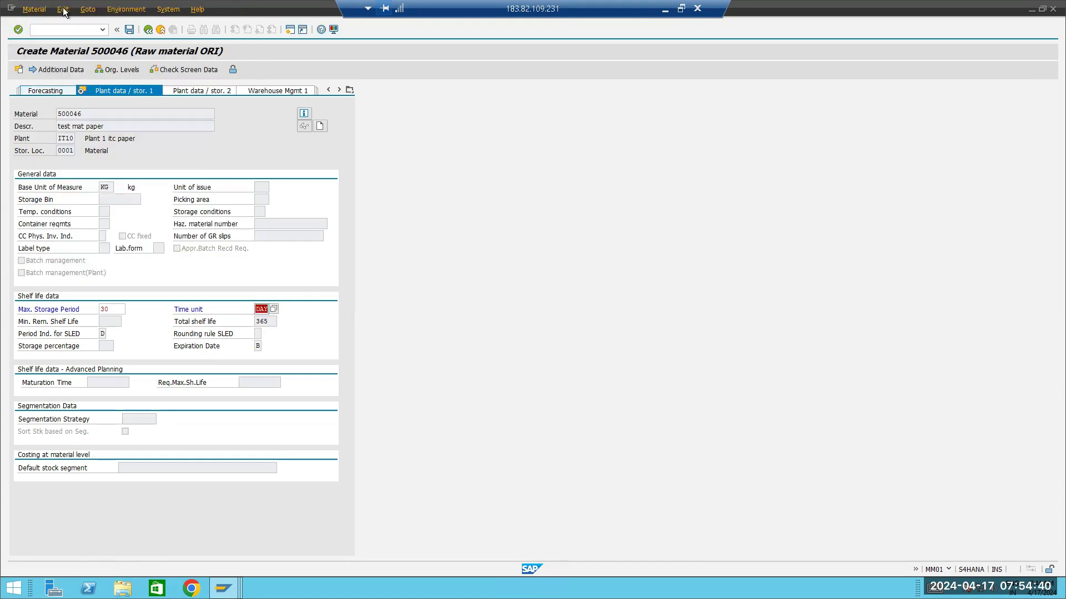
key(Return)
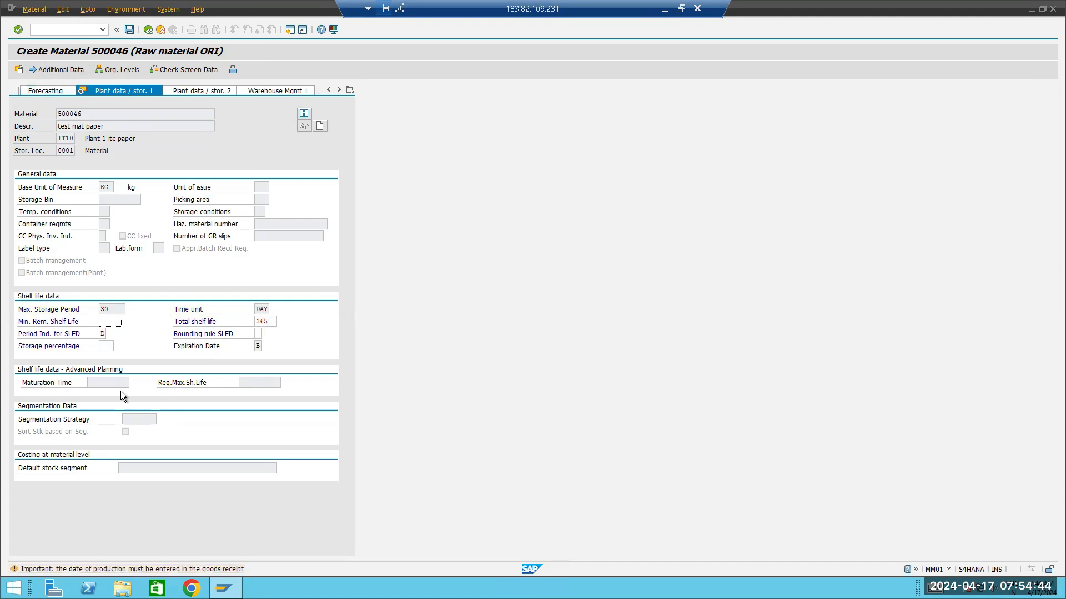
- Compare the total shelf life with the maximum storage period and minimum remaining shelf life fields
click(266, 321)
drag(265, 322, 253, 322)
click(191, 440)
drag(109, 309, 100, 310)
click(102, 501)
drag(273, 322, 244, 318)
click(257, 321)
drag(269, 324, 235, 323)
click(109, 308)
click(103, 324)
drag(114, 307, 88, 306)
- Confirm the shelf life data and go to the Valuation Class field of the Accounting 1 view
click(105, 322)
key(Return)
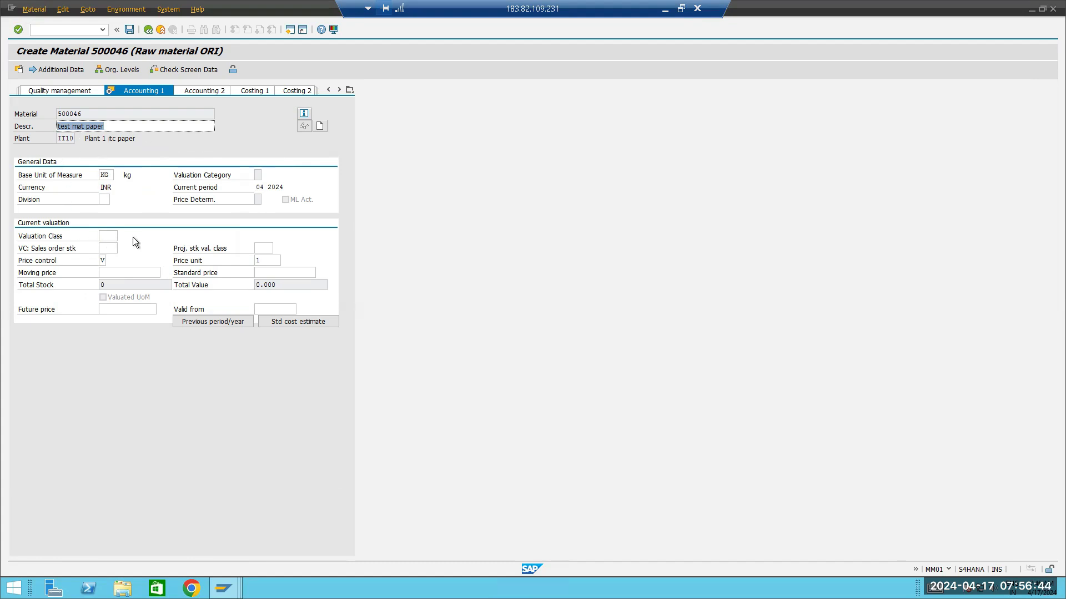
click(116, 235)
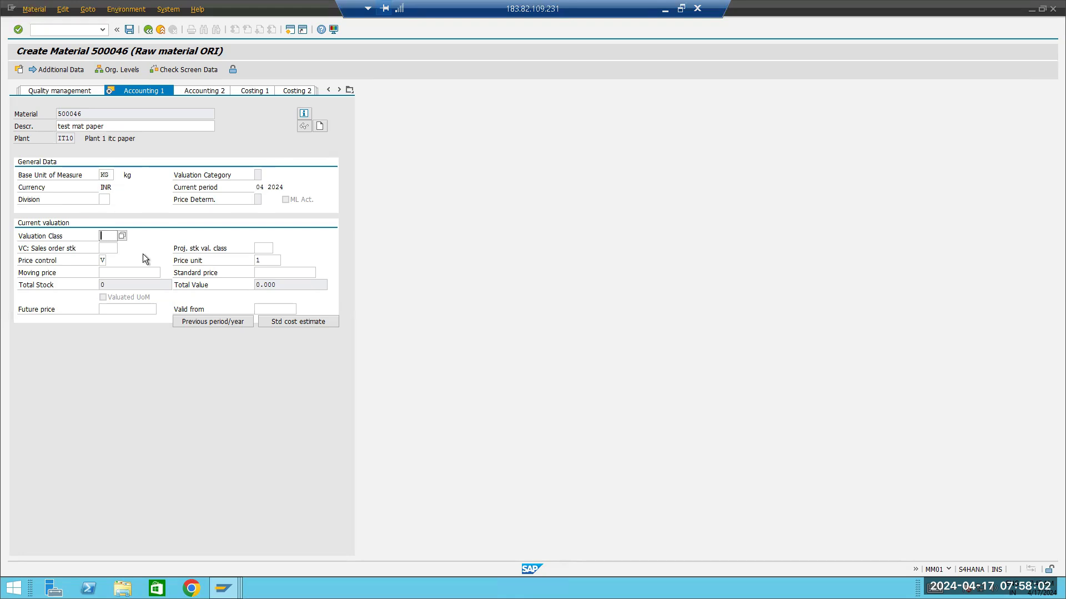
- Start transaction SPRO in a new session and display the SAP Reference IMG
key(ctrl+n)
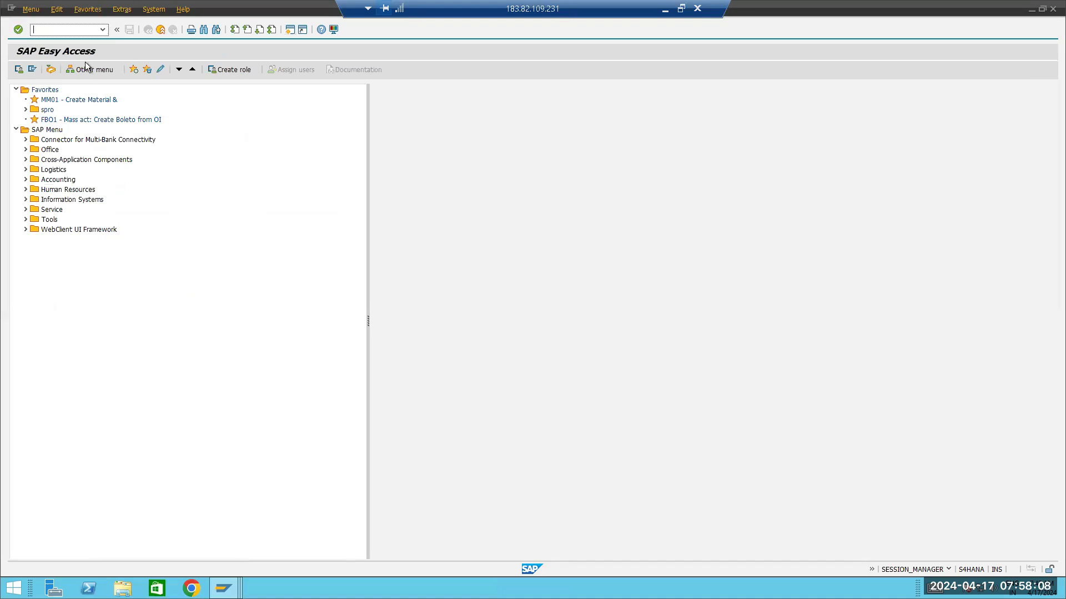
text(spro)
key(Return)
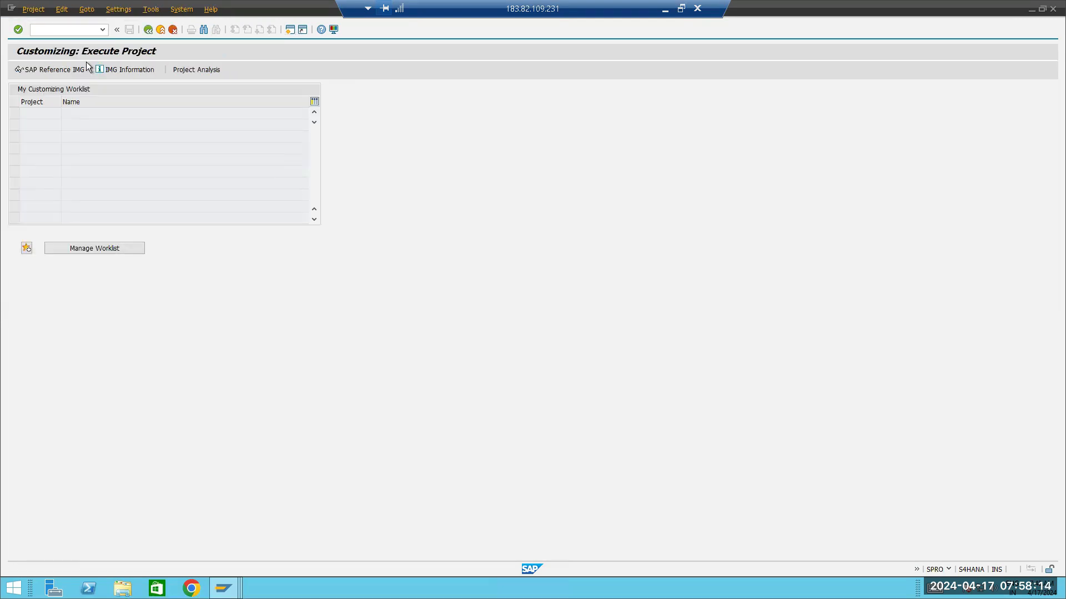
click(48, 68)
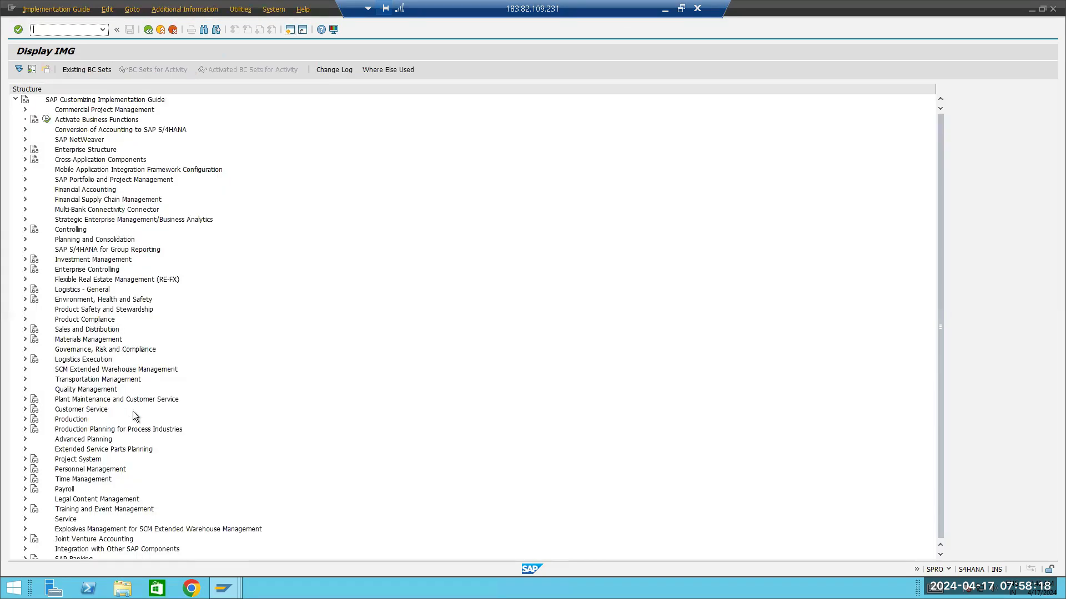
- Locate Define Valuation Classes in the IMG under Materials Management, Valuation and Account Assignment, Account Determination, Account Determination Without Wizard
click(25, 339)
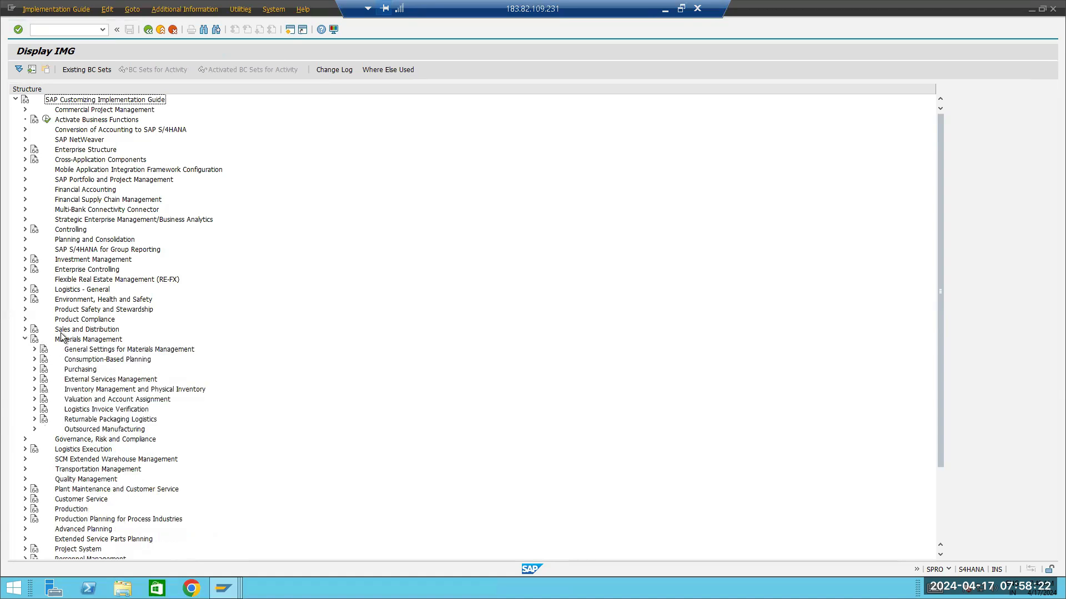
click(83, 400)
click(34, 399)
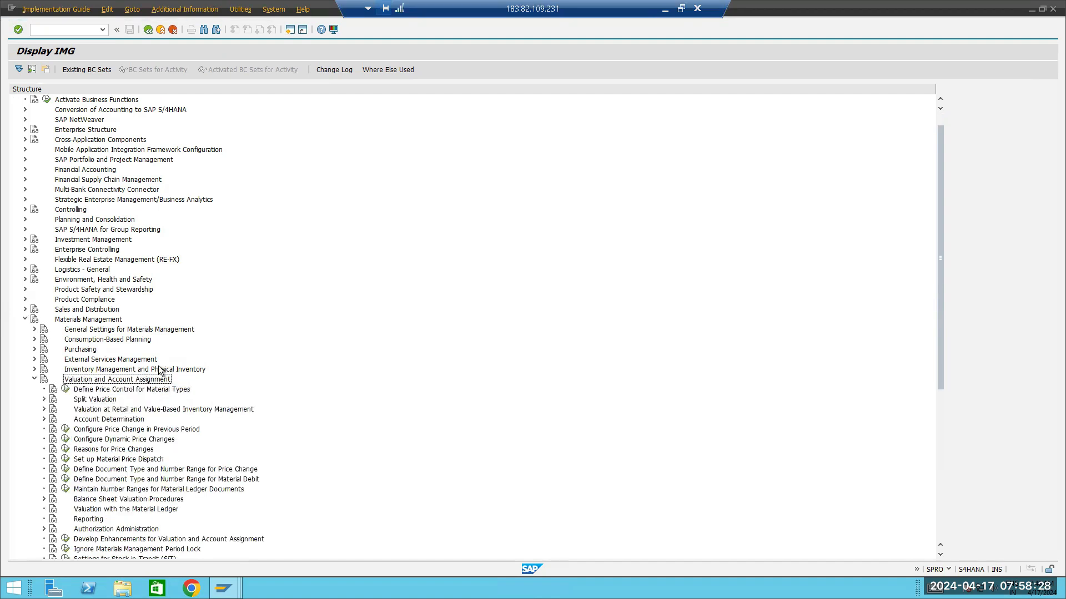
scroll(159, 370, down, 1)
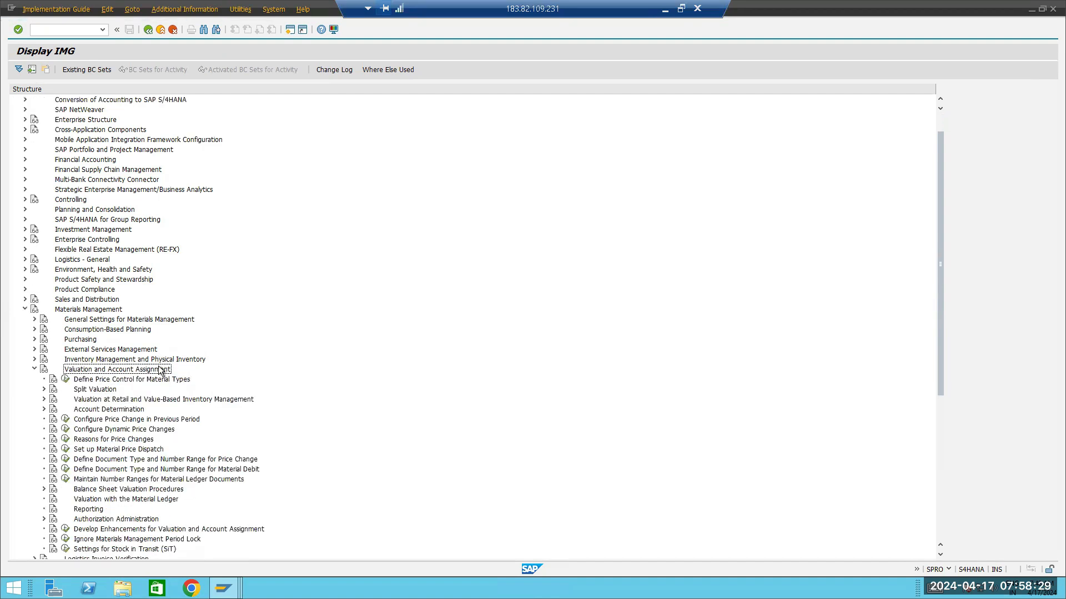
click(45, 410)
scroll(253, 371, down, 2)
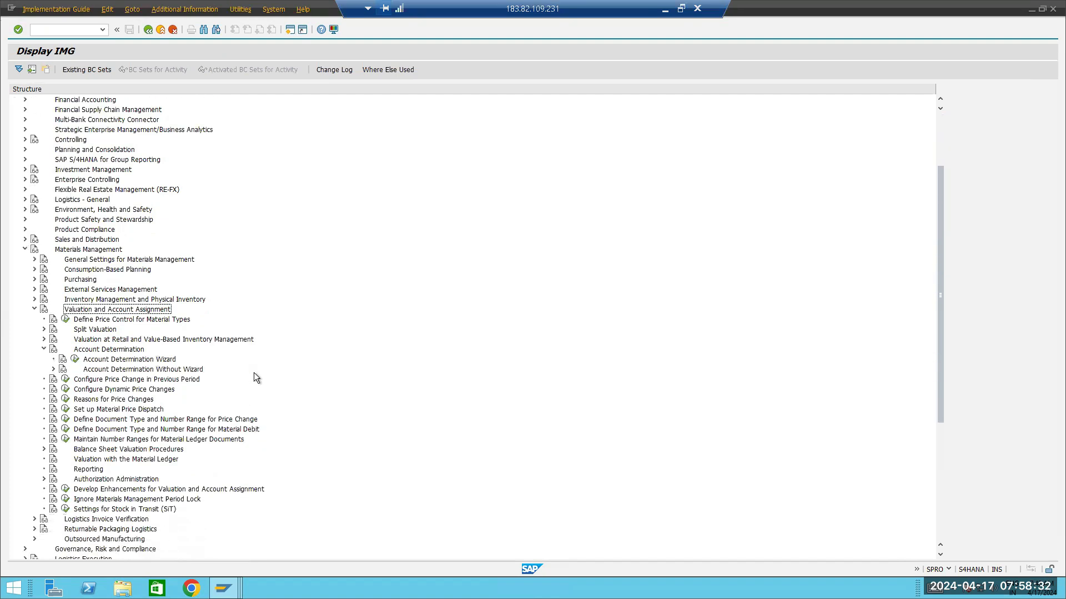
click(111, 370)
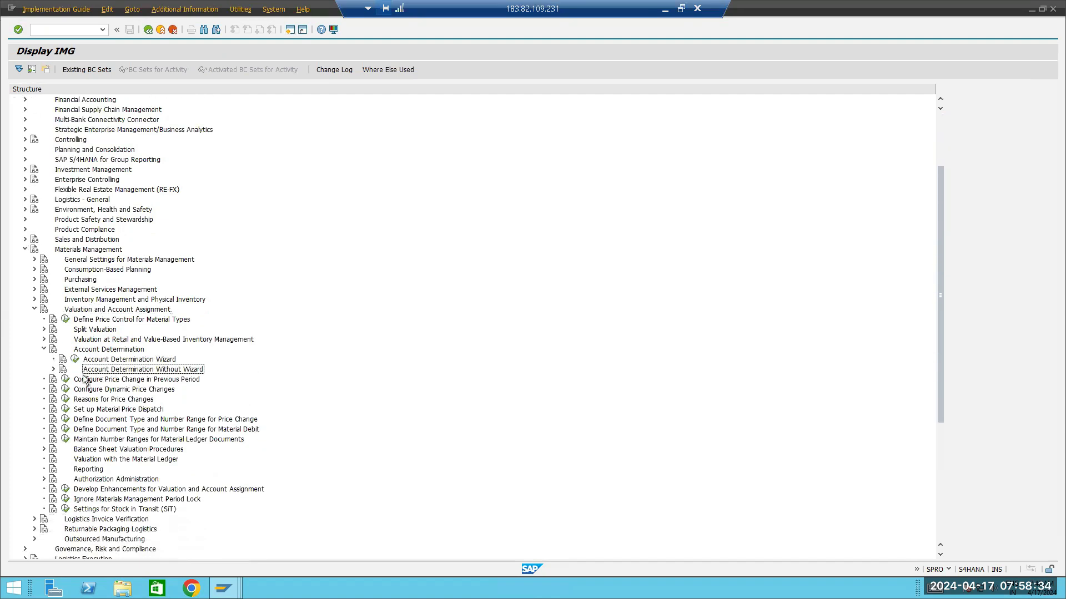
click(52, 370)
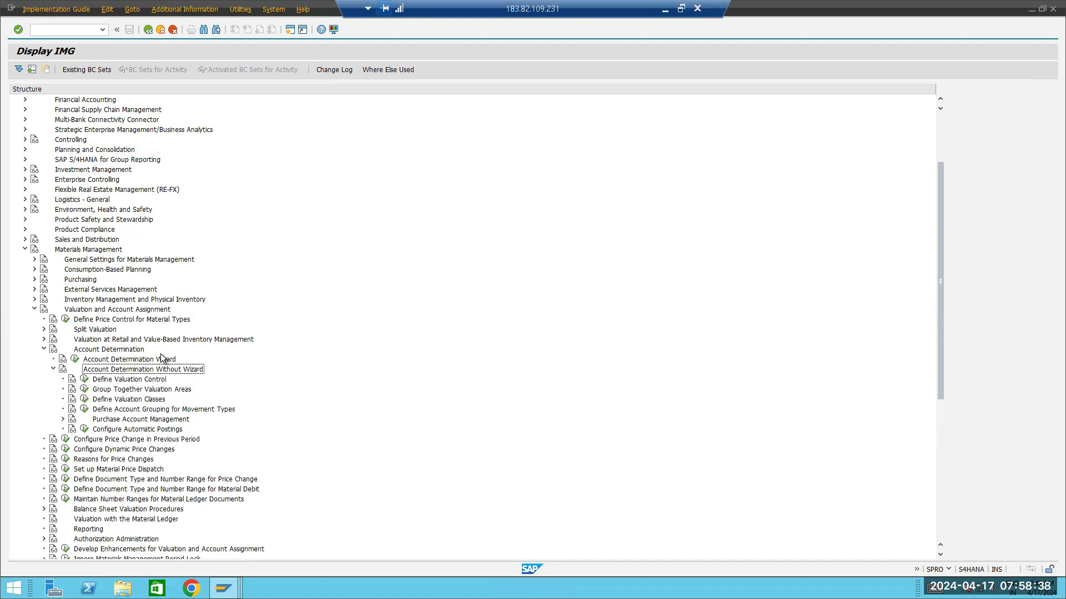
click(131, 401)
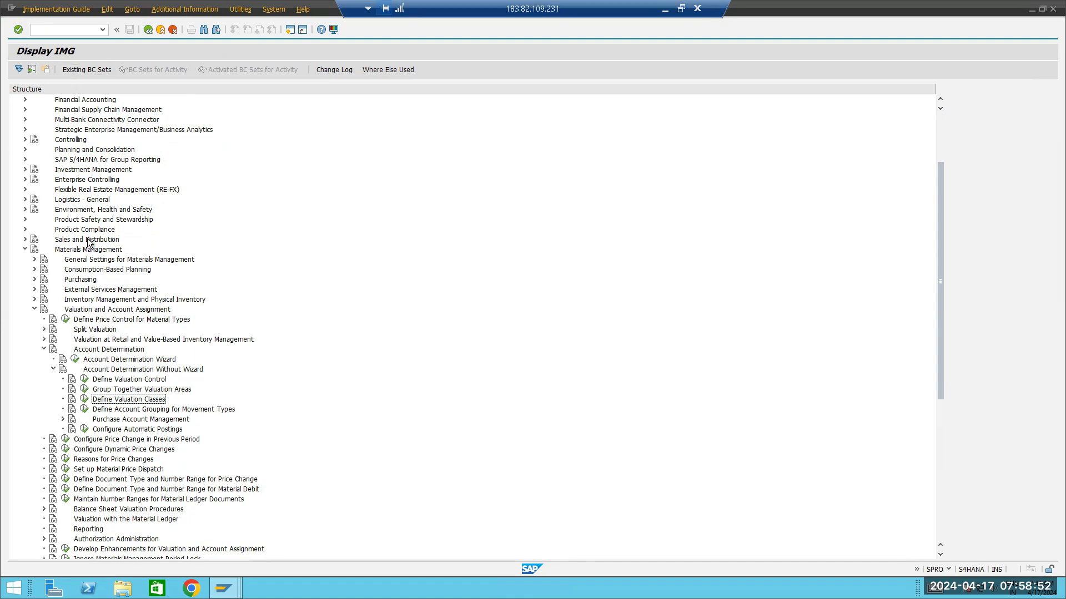
- Restart the customizing transaction with /nspro and display the implementation guide from its top level
scroll(275, 367, up, 3)
scroll(276, 371, up, 1)
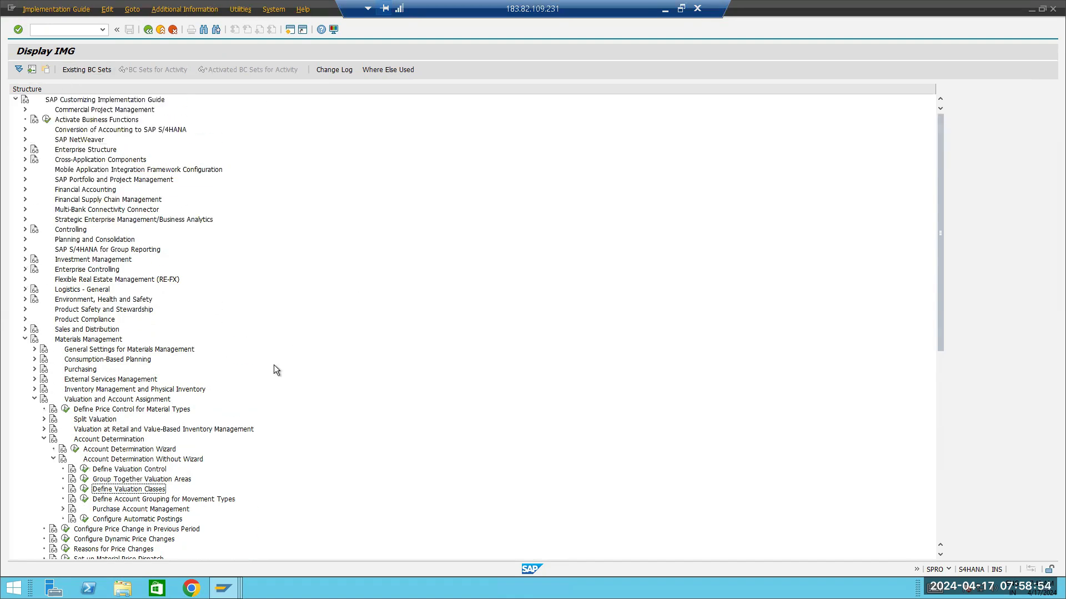
click(67, 30)
text(/nspro)
key(Return)
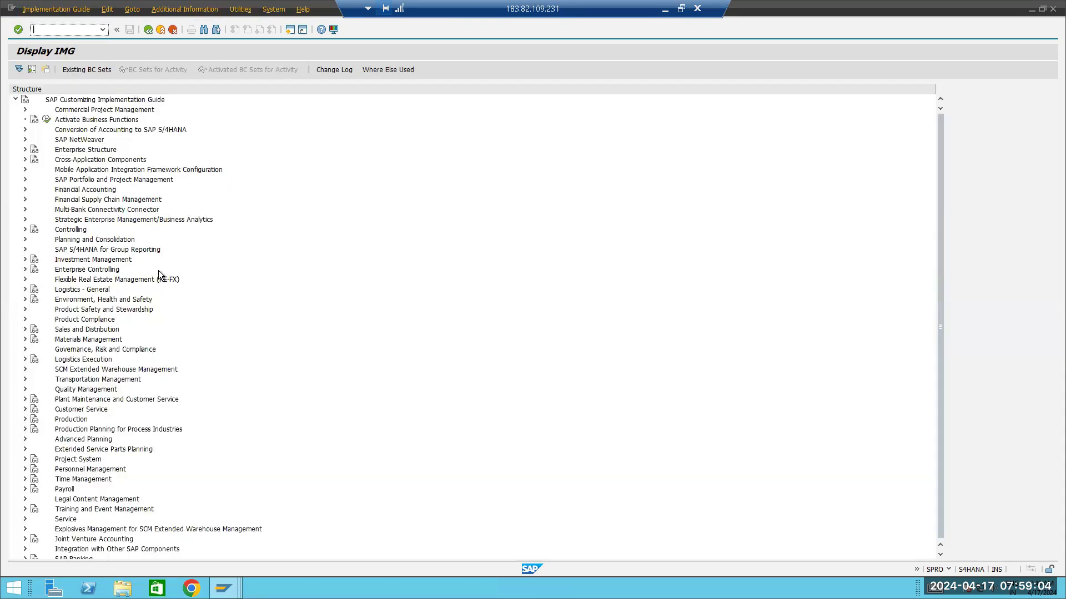
- Expand Materials Management, Valuation and Account Assignment, and Account Determination down to the activities of Account Determination Without Wizard
click(25, 339)
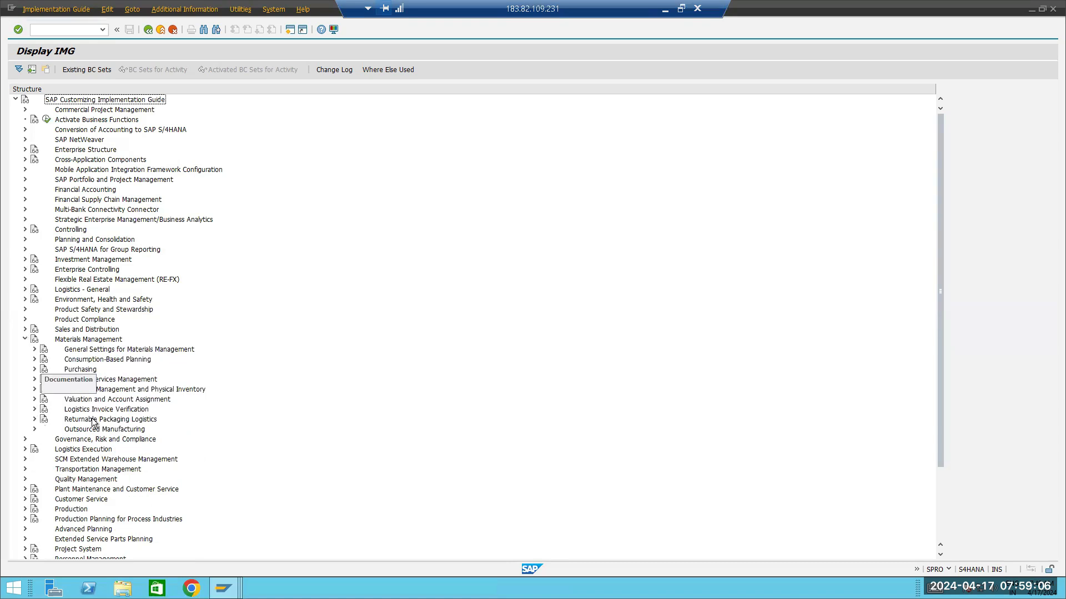
scroll(151, 318, down, 2)
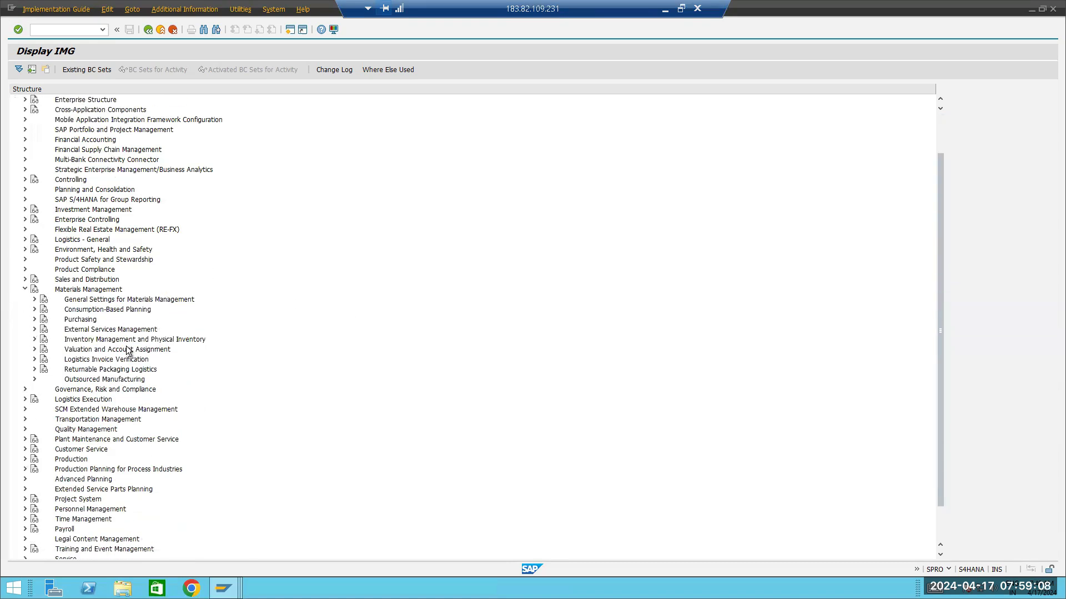
click(35, 349)
scroll(172, 277, down, 2)
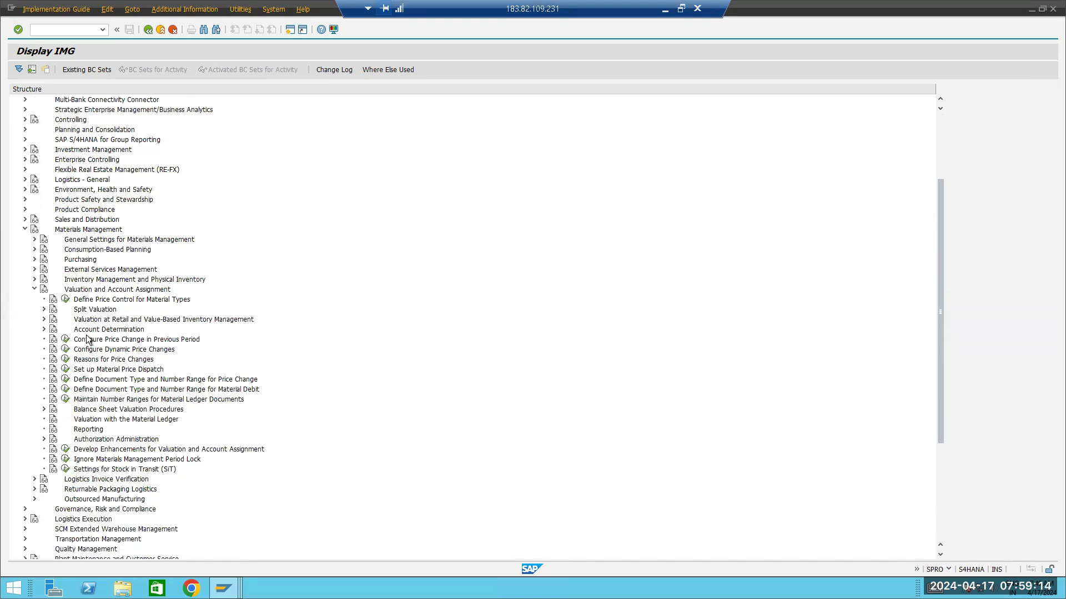
click(89, 330)
click(44, 329)
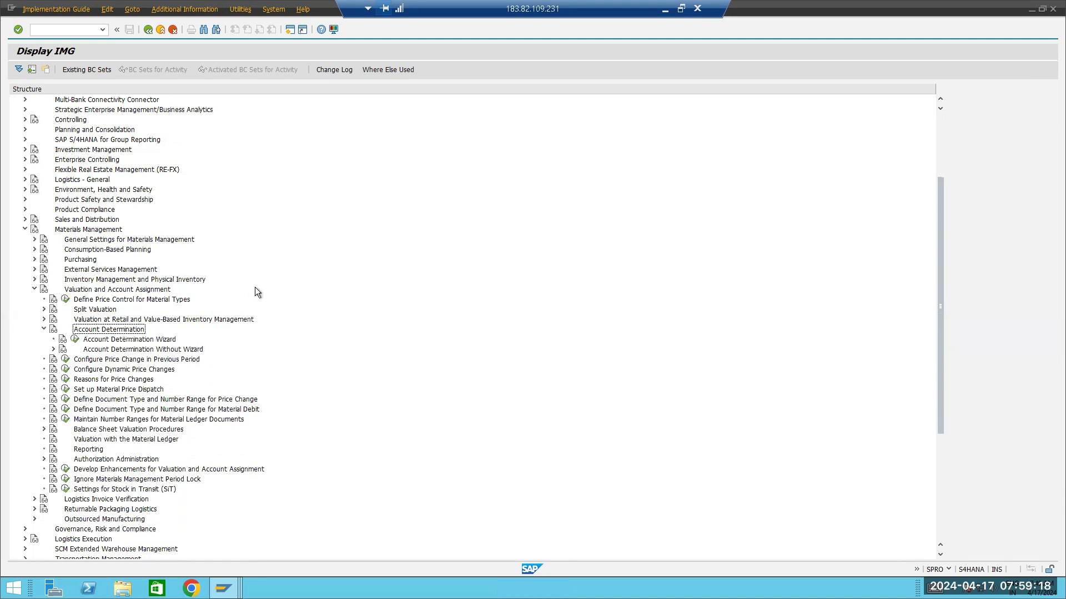
click(64, 351)
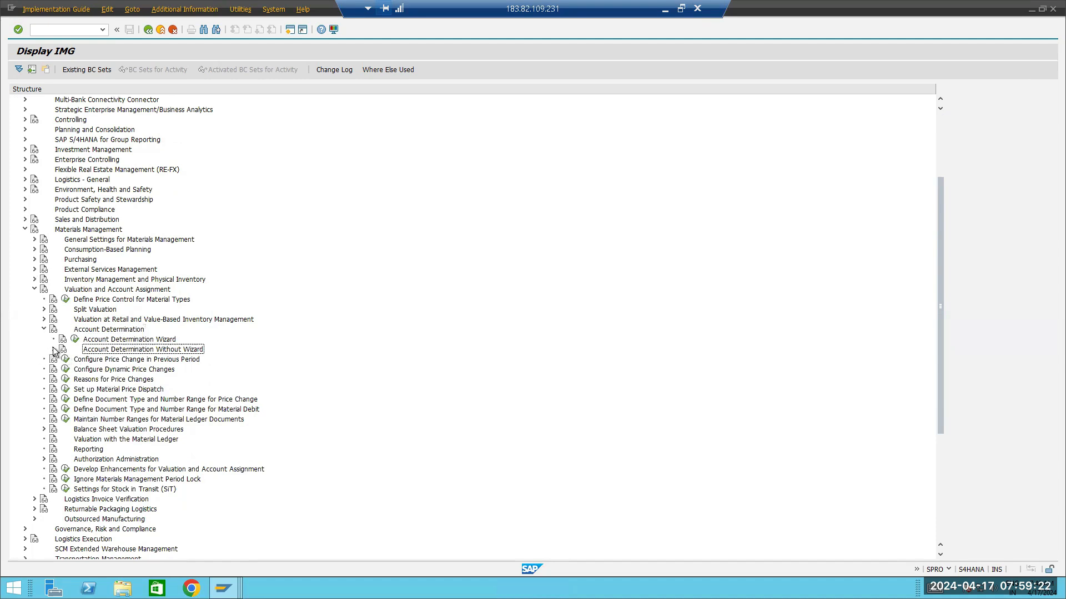
click(54, 350)
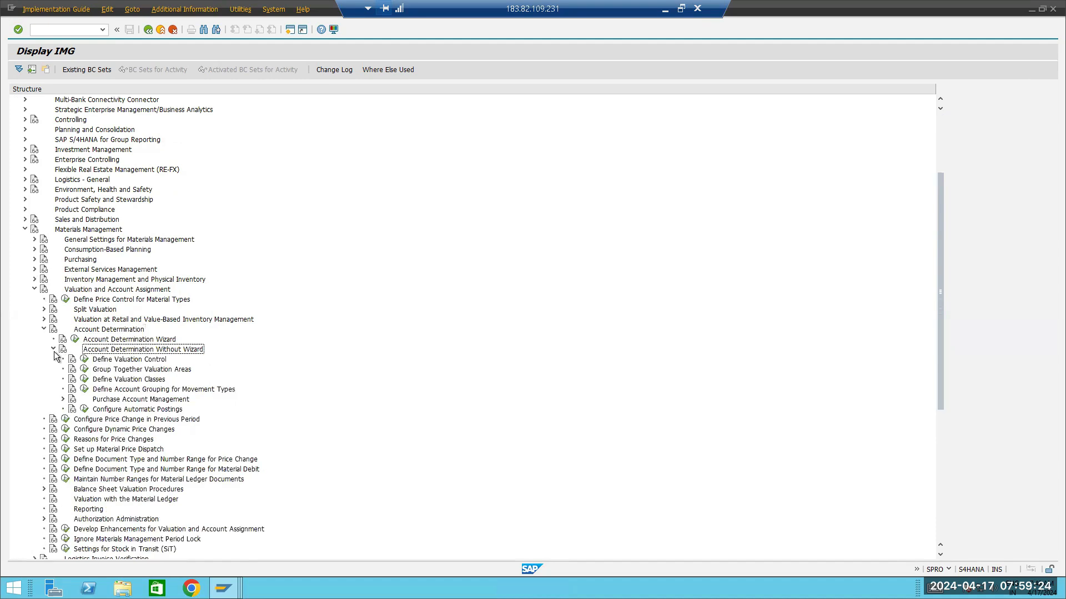
- Open the Define Valuation Classes activity under Account Determination Without Wizard
scroll(195, 260, down, 2)
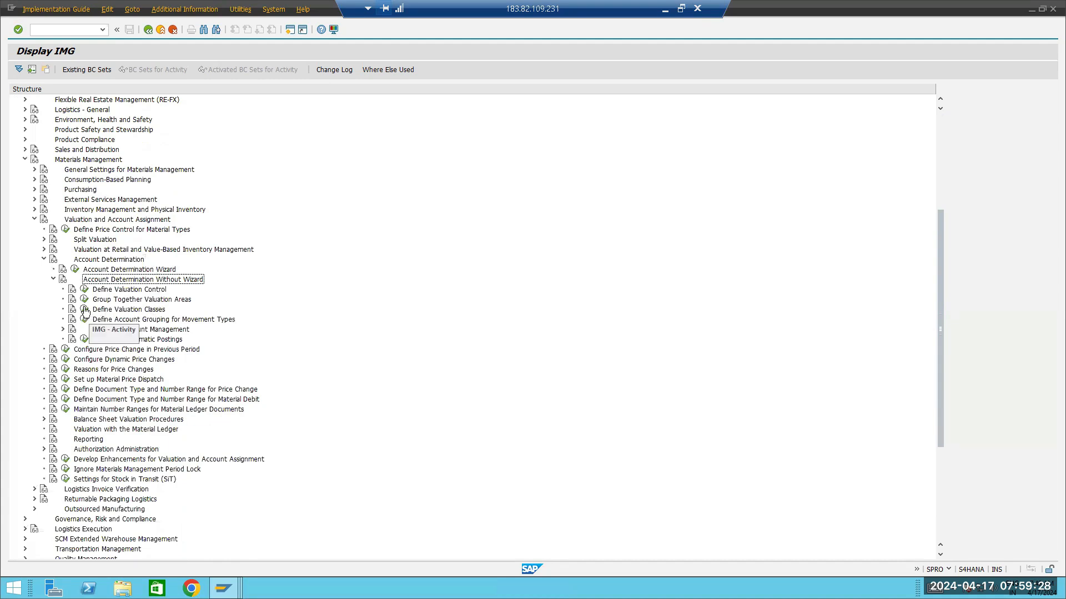
click(85, 310)
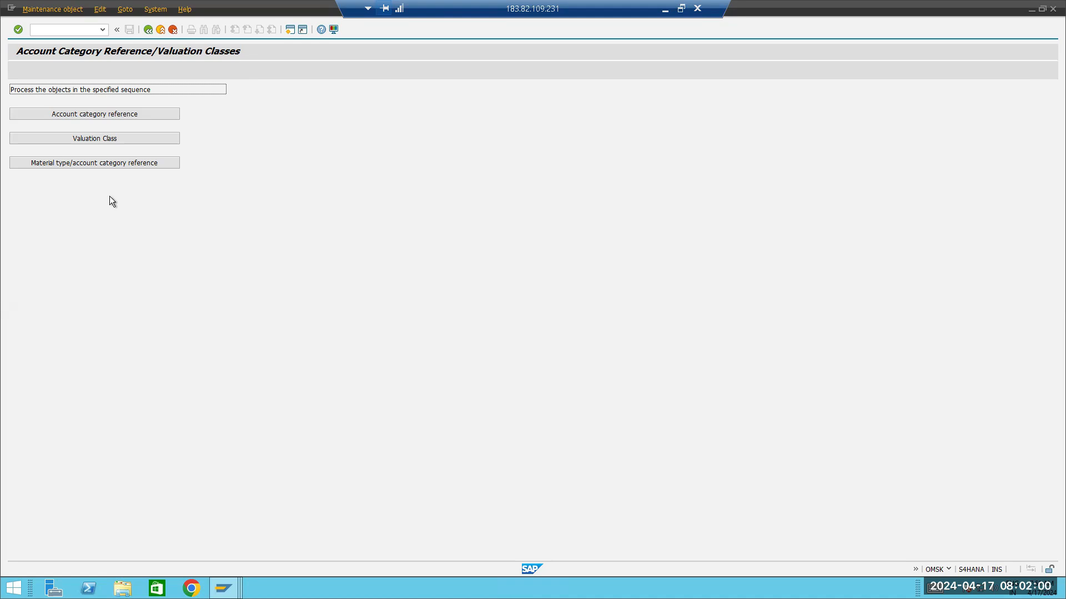
- View the Accounting 1 data in the Create Material session and return to the valuation class customizing session
click(223, 588)
click(198, 538)
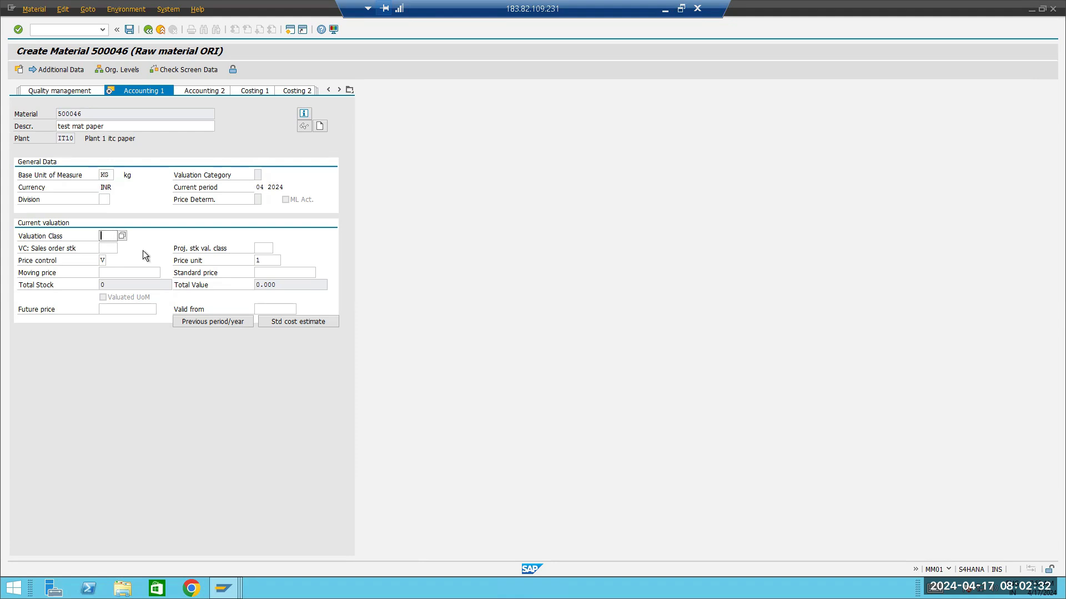
click(223, 588)
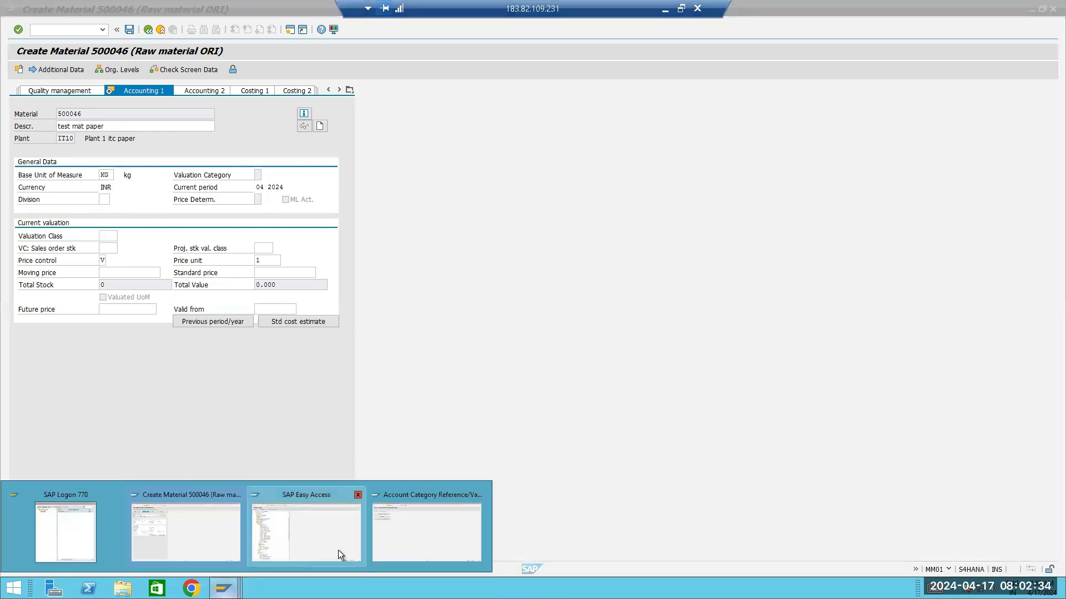
click(382, 549)
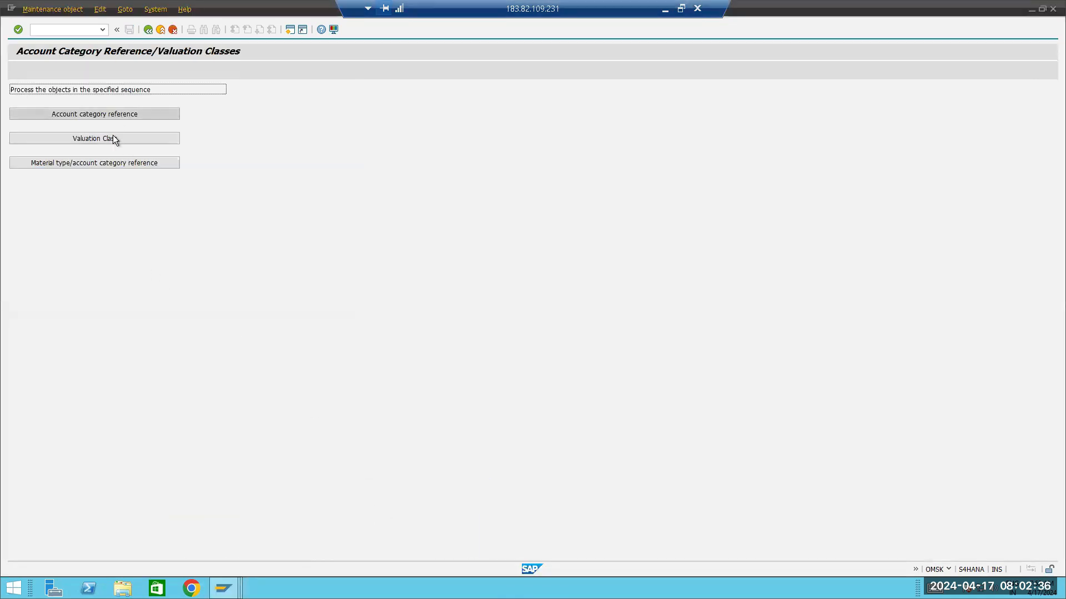
- Add a new account category reference ZP01 with the description "ac cat ref for raw mat paper"
click(92, 114)
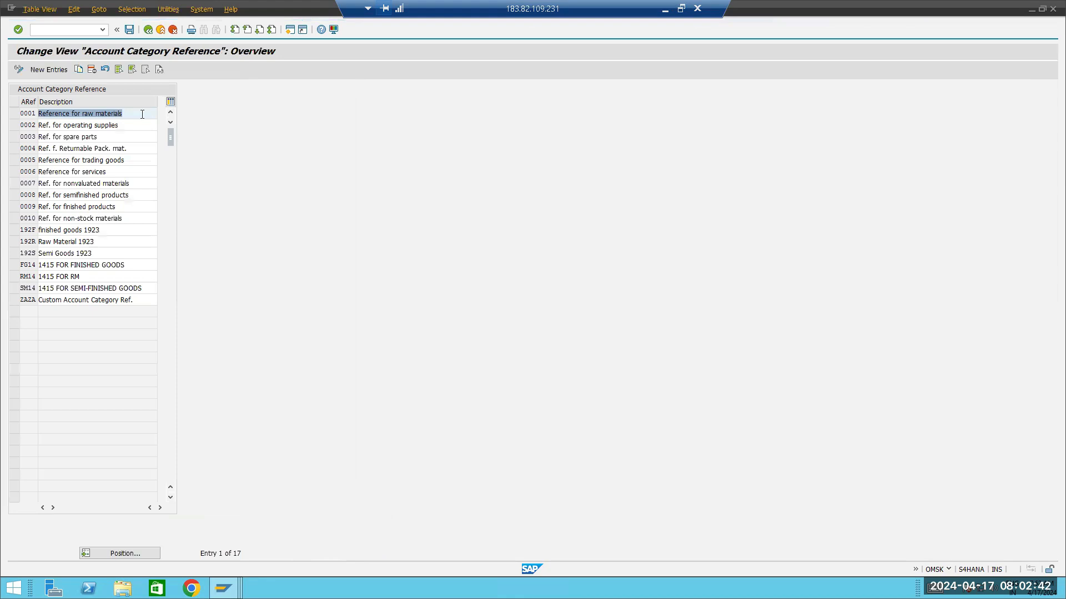
click(42, 71)
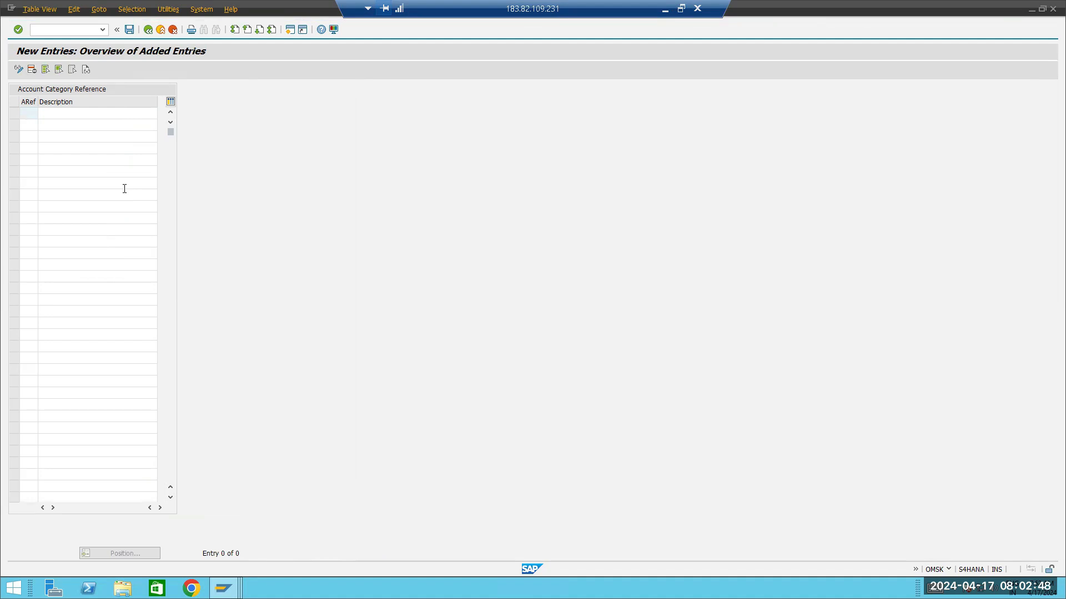
text(zp01)
click(98, 112)
text(accar r)
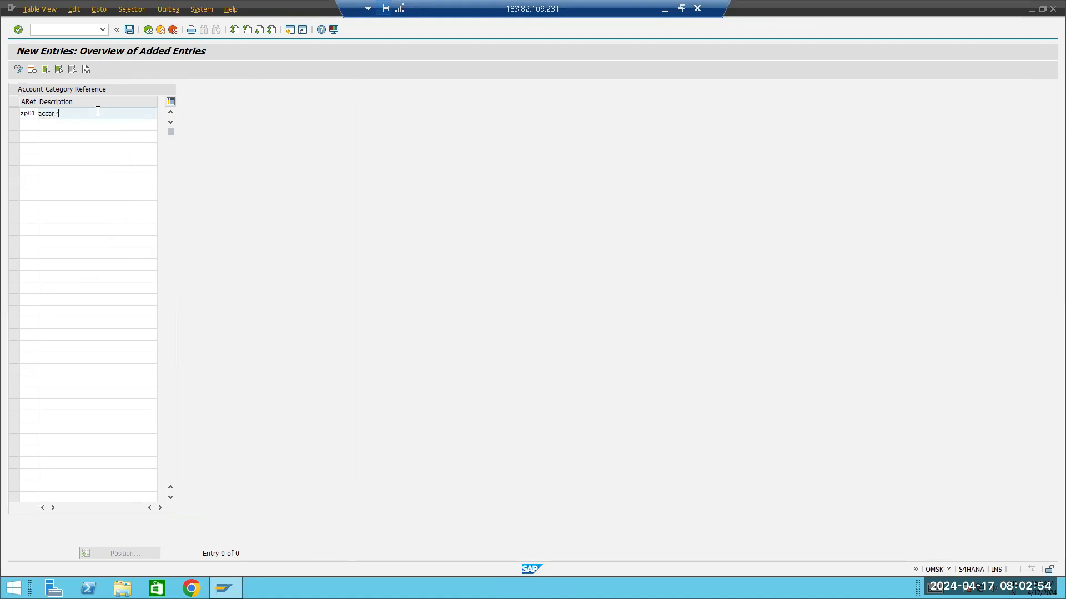
text(ef for raw mat paper)
click(52, 113)
text(t)
click(45, 114)
text(.)
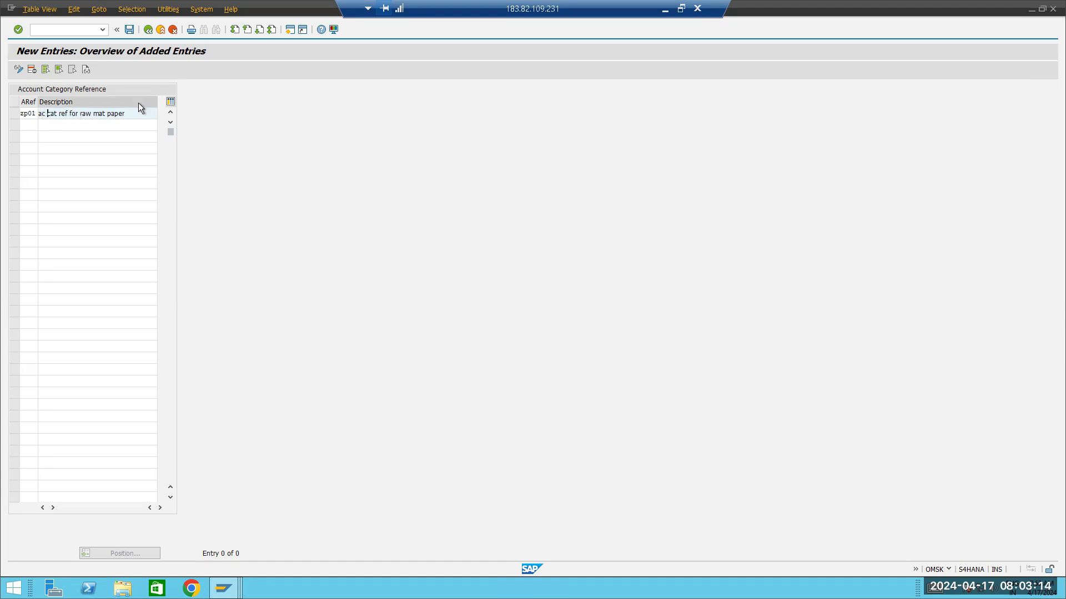
- Save the new account category reference in the proposed customizing request and return to the valuation class customizing overview
key(ctrl+s)
click(163, 188)
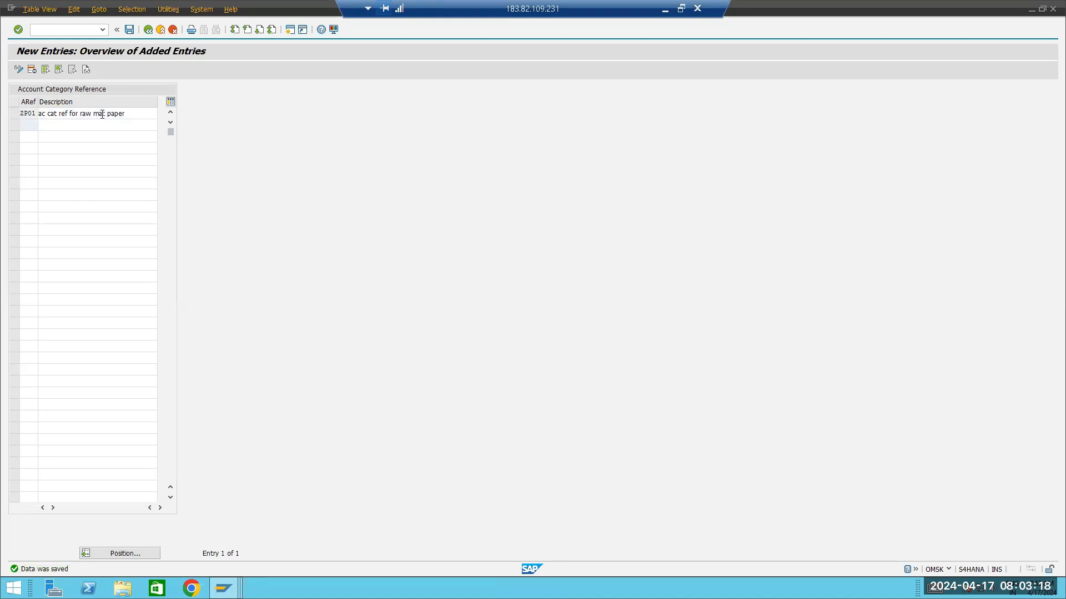
click(148, 29)
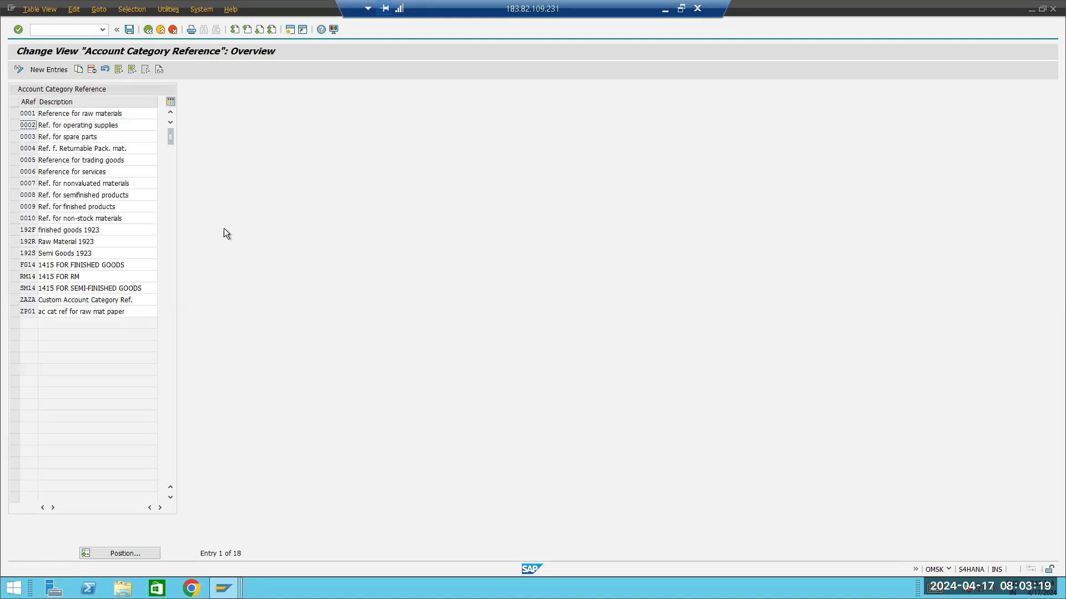
click(148, 29)
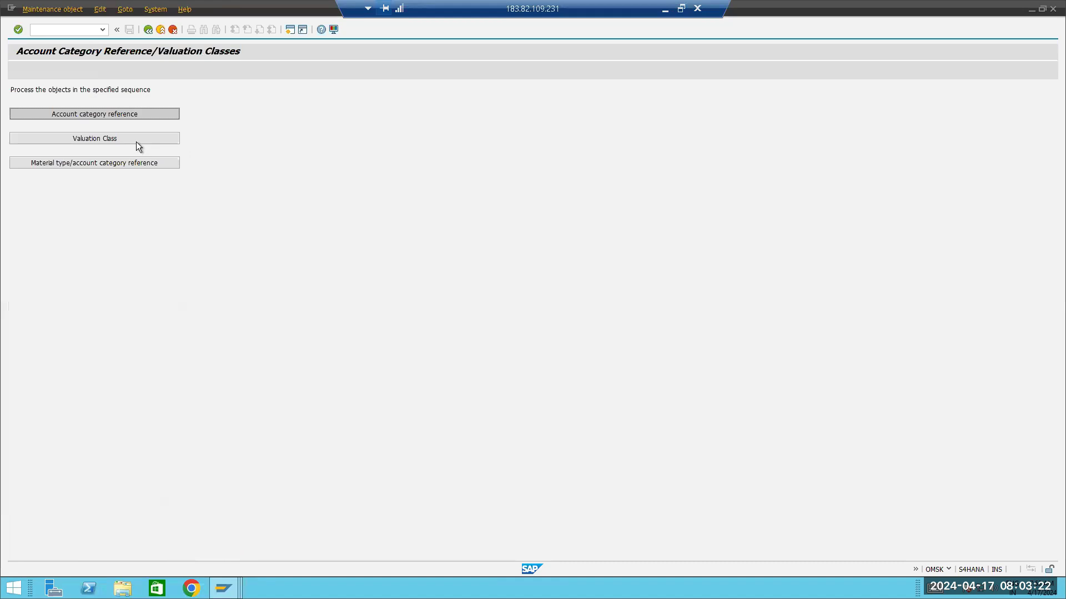
- Add a new valuation class 9000 with account category reference ZP01 and the description "raw material"
click(134, 139)
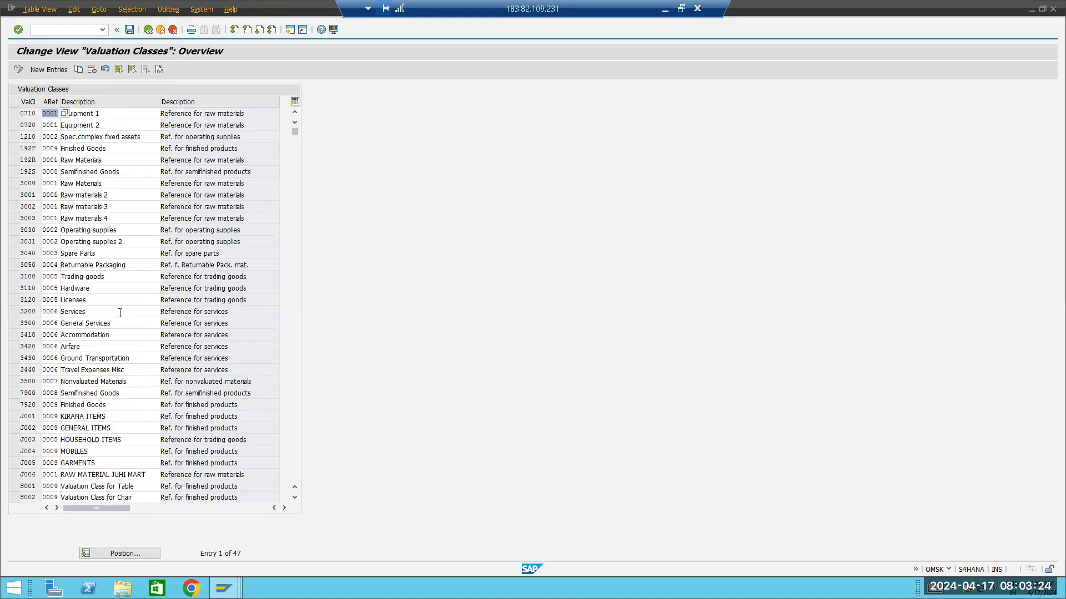
scroll(113, 307, down, 7)
scroll(114, 307, up, 5)
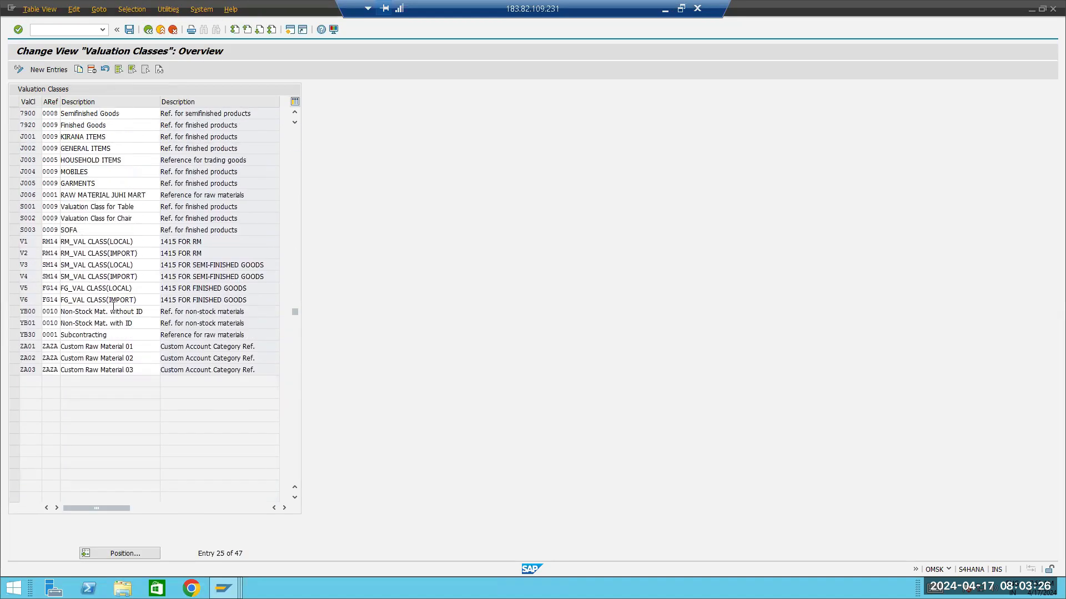
scroll(114, 307, up, 1)
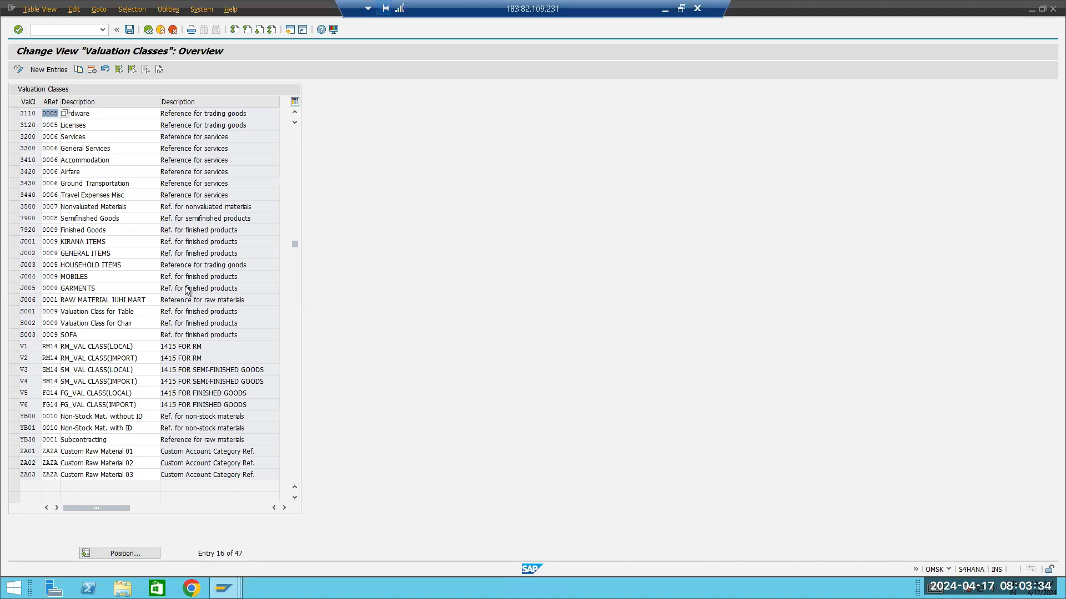
click(53, 70)
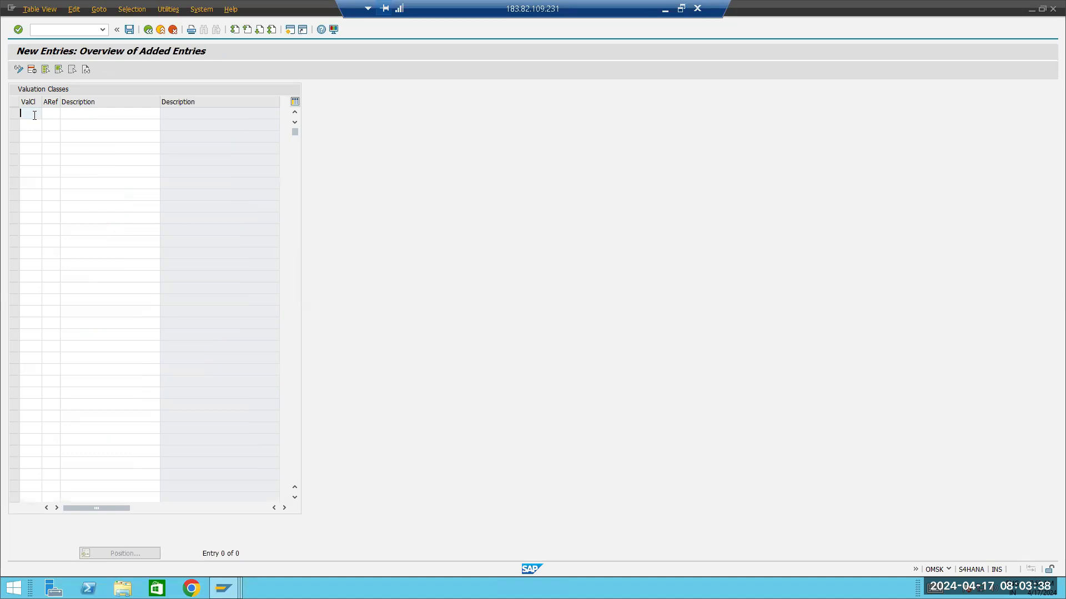
text(9000)
click(47, 113)
text(zp01)
key(Return)
click(105, 112)
text(ra)
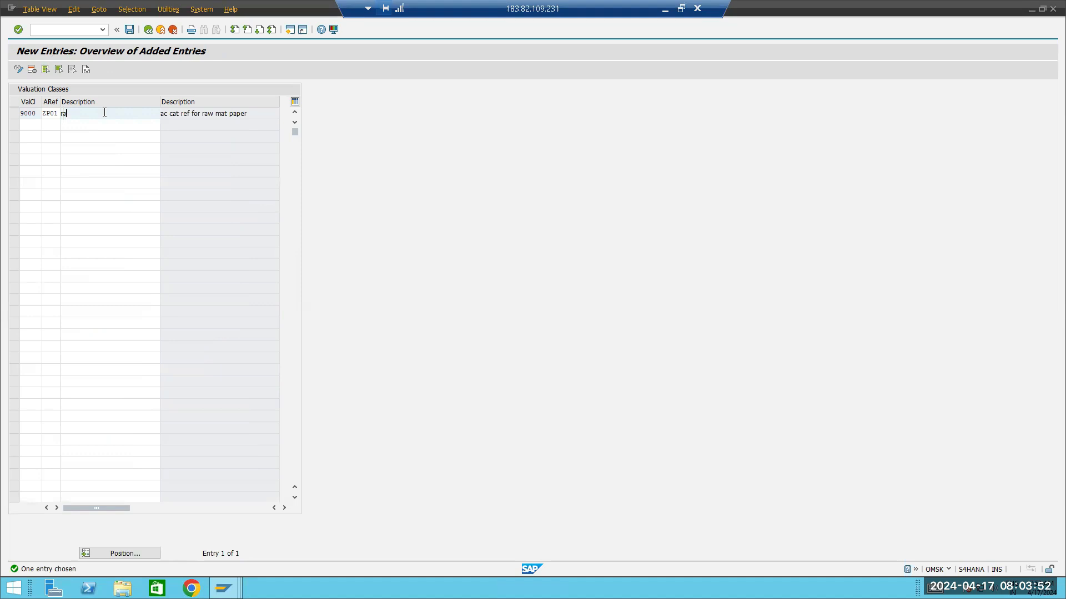
text(w material)
key(Return)
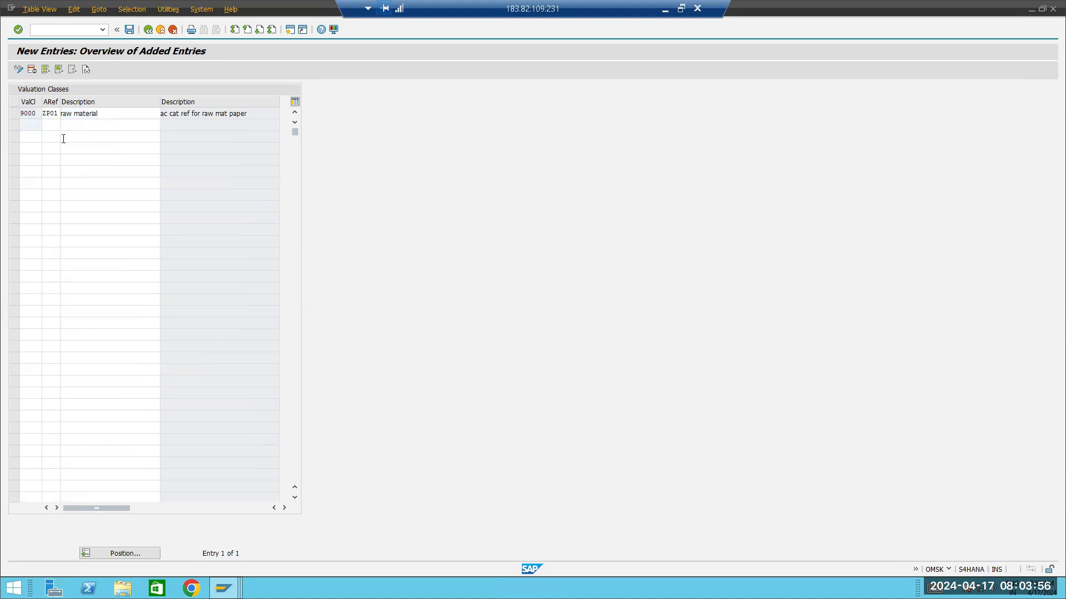
drag(38, 114, 18, 115)
drag(57, 113, 42, 113)
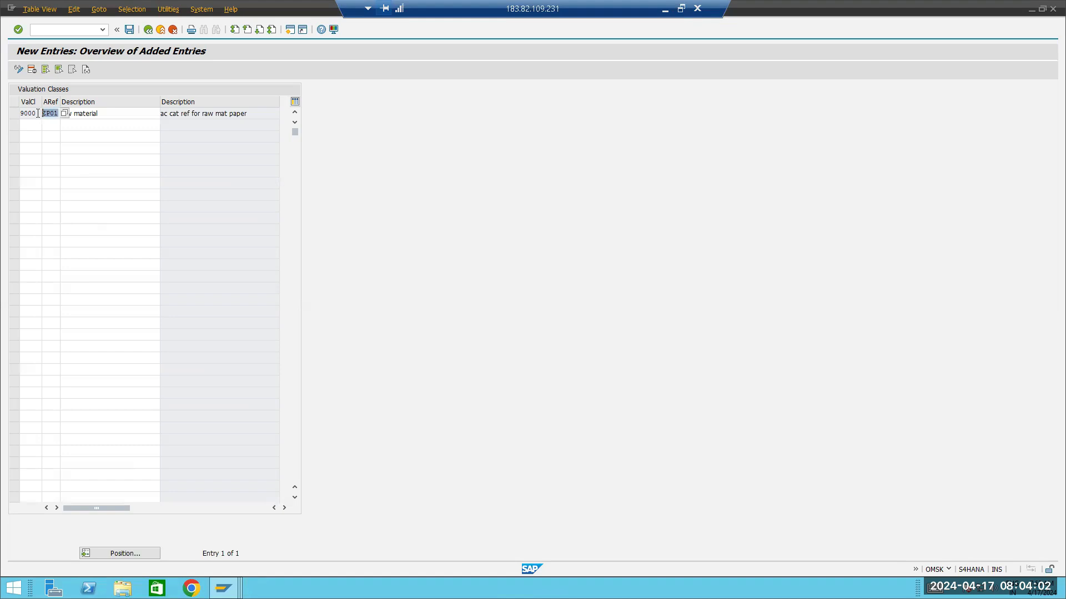
click(44, 113)
drag(57, 114, 41, 114)
click(43, 114)
click(37, 113)
double_click(51, 114)
- Save valuation class 9000 in the proposed customizing request and return to the valuation class customizing overview
click(129, 29)
click(164, 188)
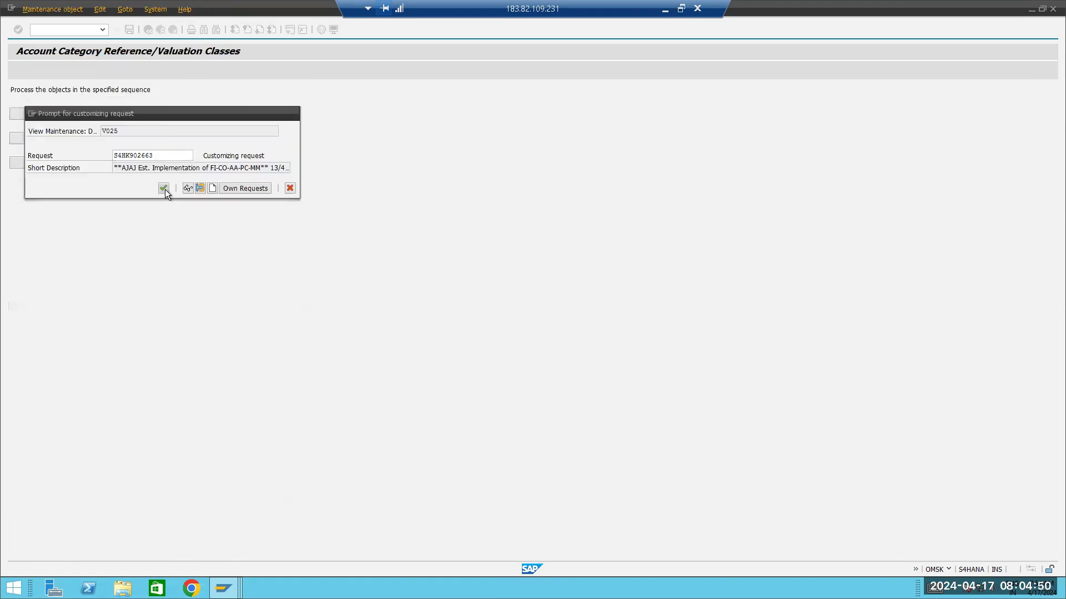
click(145, 31)
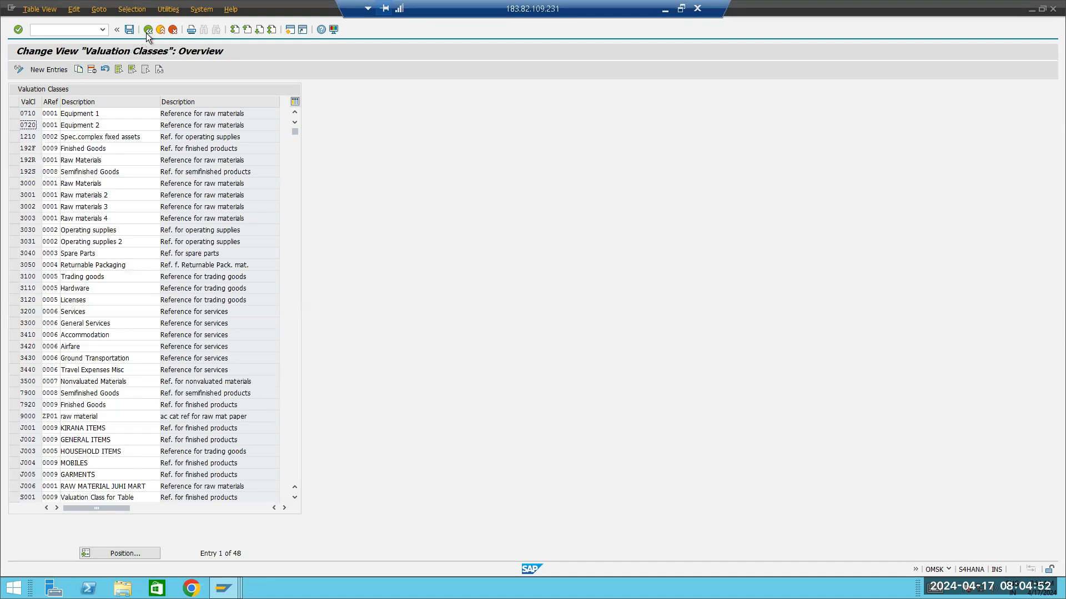
click(145, 32)
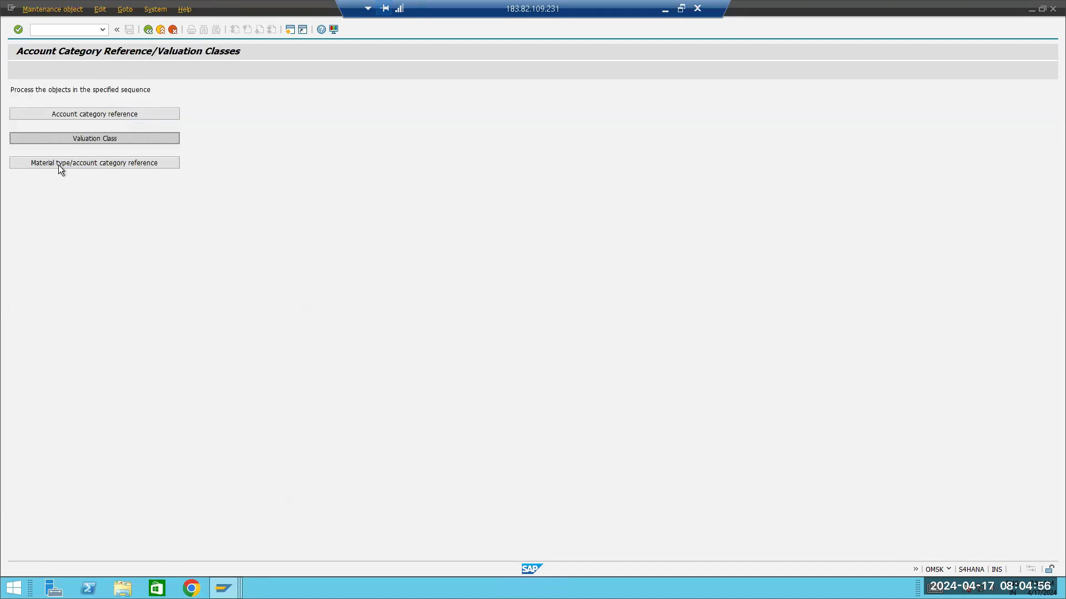
- In the material type assignment, position to ROH and set its account category reference to ZP01
click(79, 164)
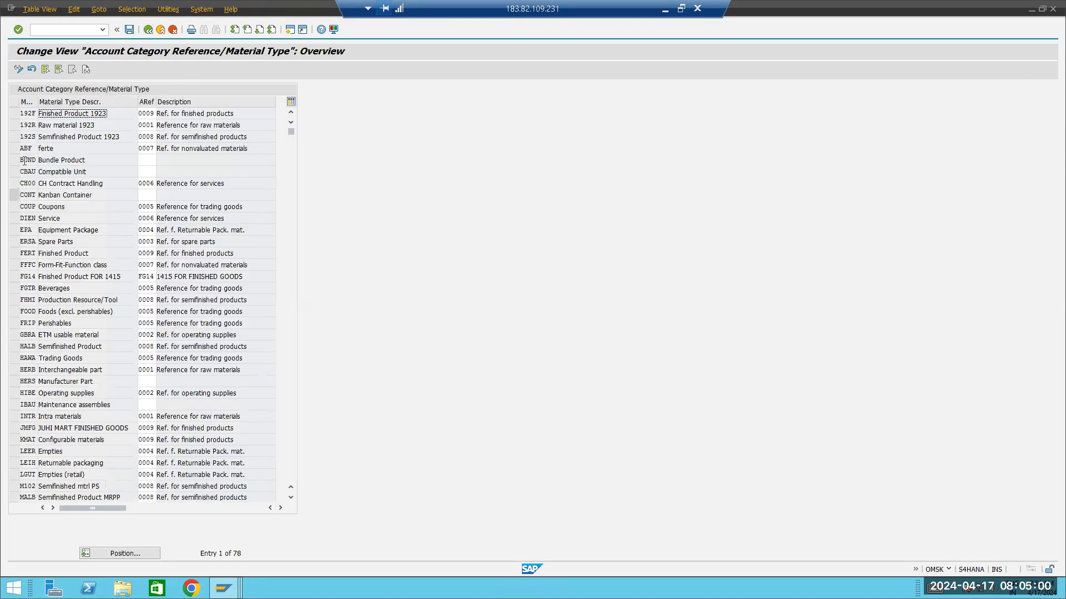
click(125, 554)
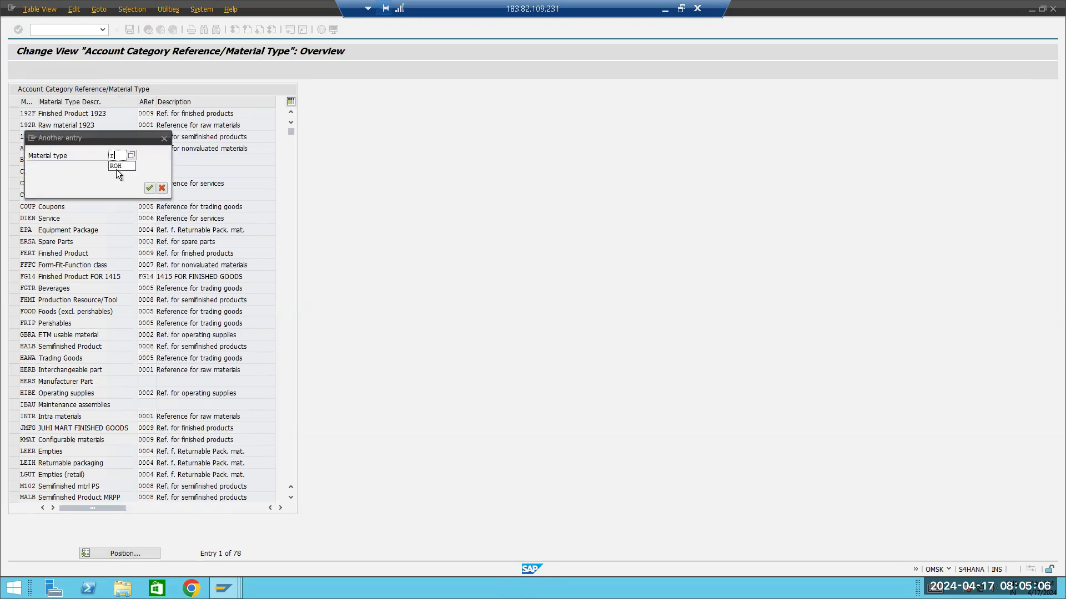
text(roh)
key(Return)
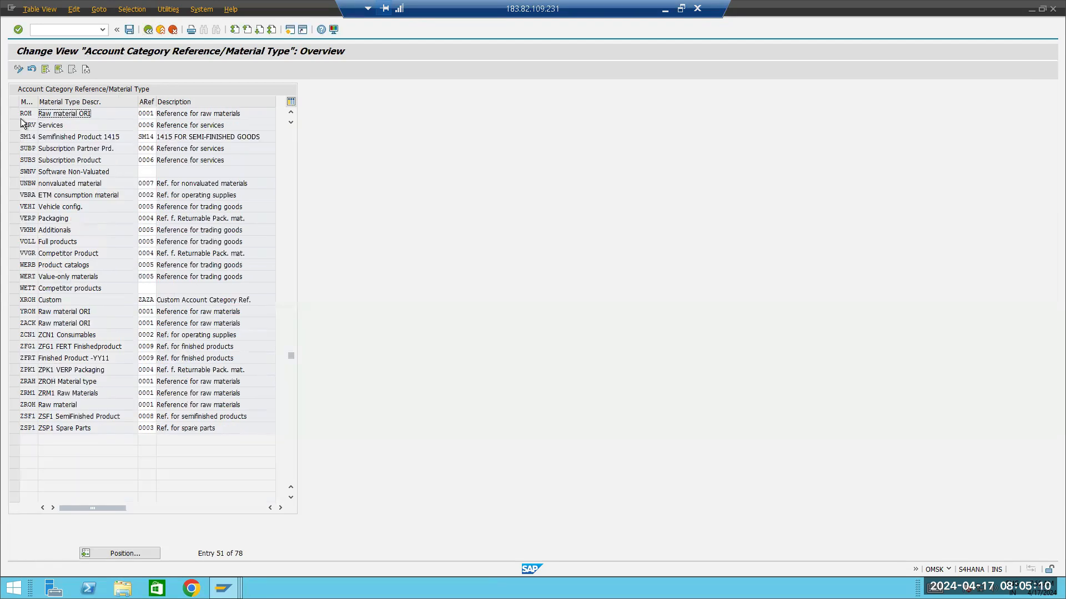
click(153, 113)
key(BackSpace)
key(BackSpace)
key(BackSpace)
key(BackSpace)
text(zp01)
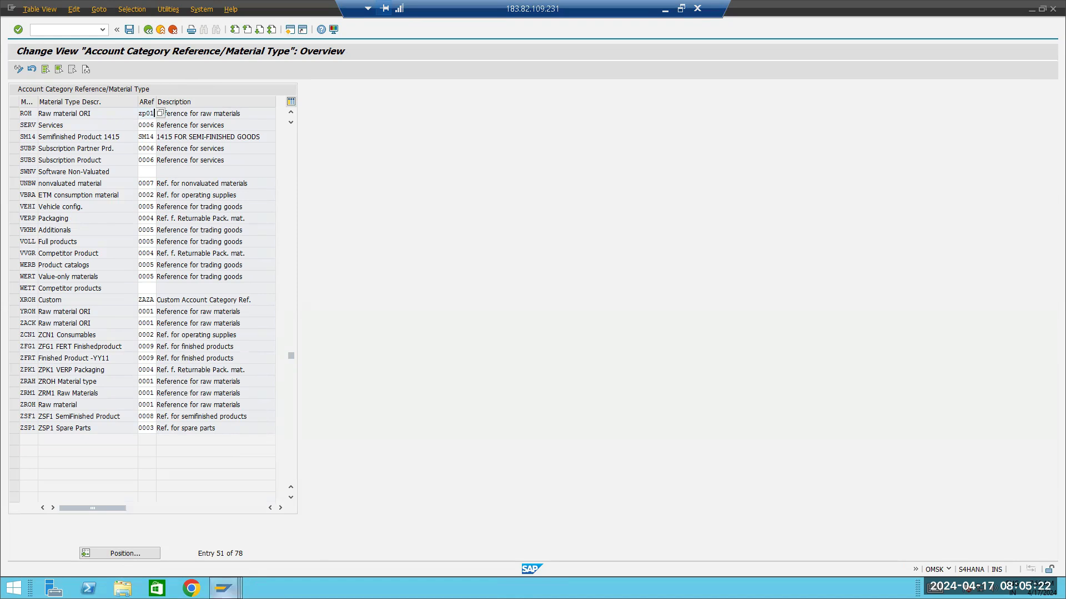
- Switch to the Create Material session and examine the valuation classes offered for the material's Accounting 1 view
click(229, 582)
click(169, 529)
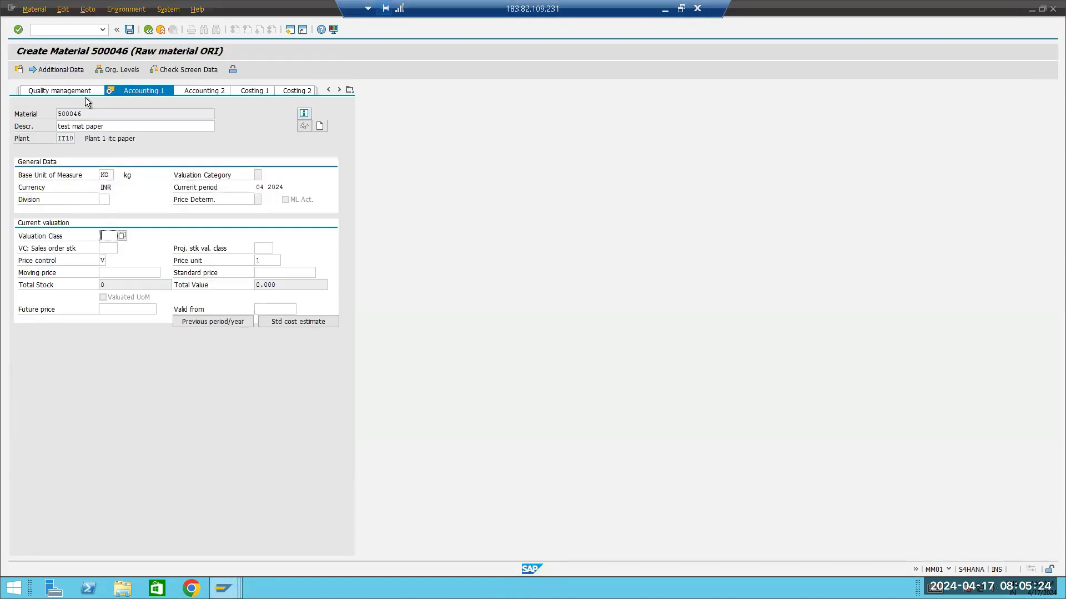
click(122, 235)
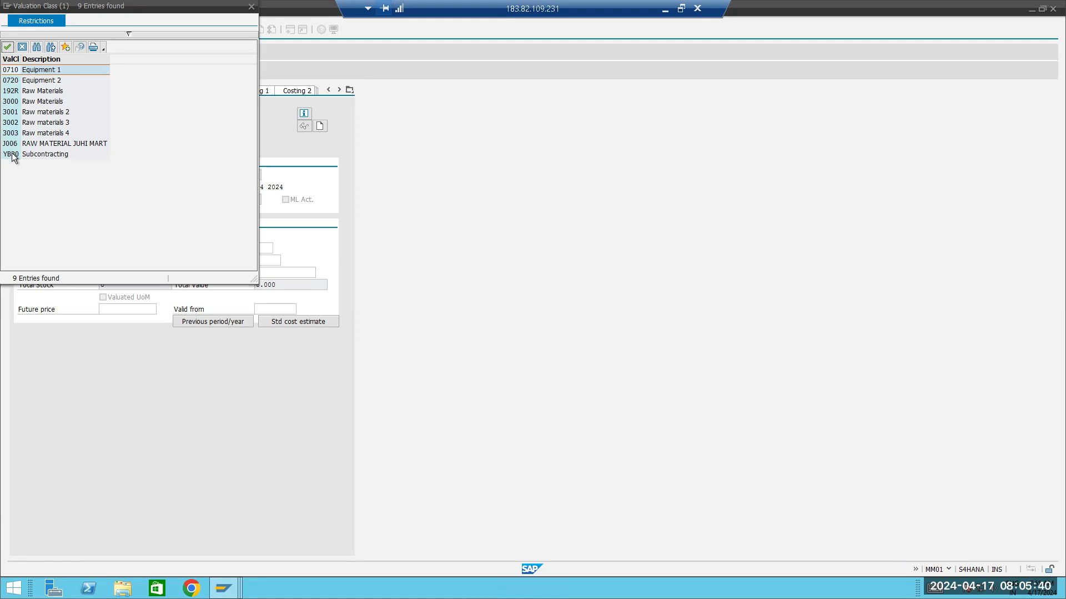
click(251, 8)
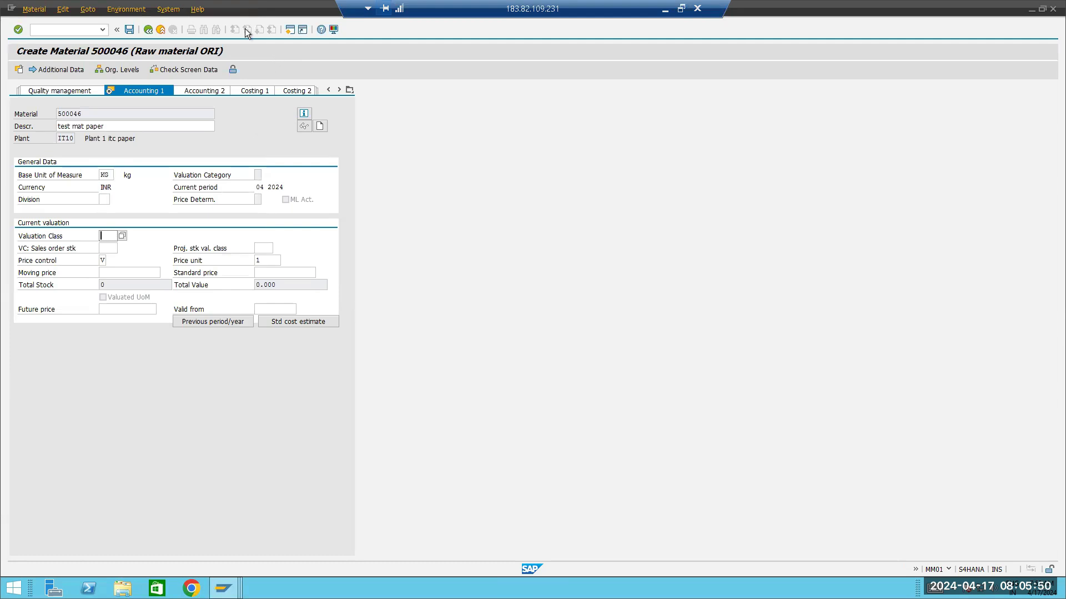
click(122, 236)
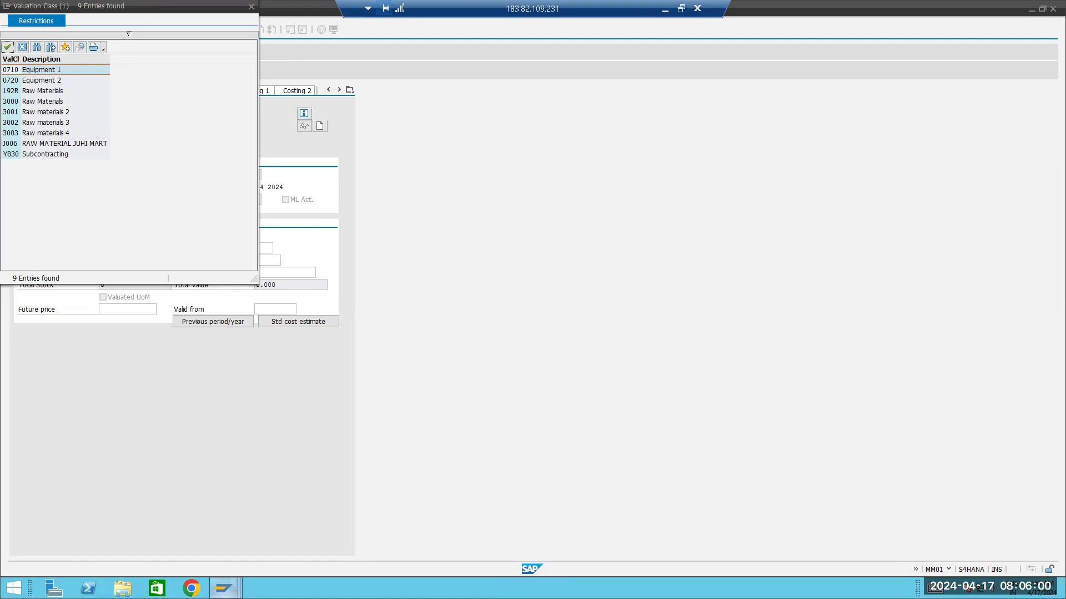
- Return to the customizing session and leave the material type assignment, discarding the change to ROH
click(223, 587)
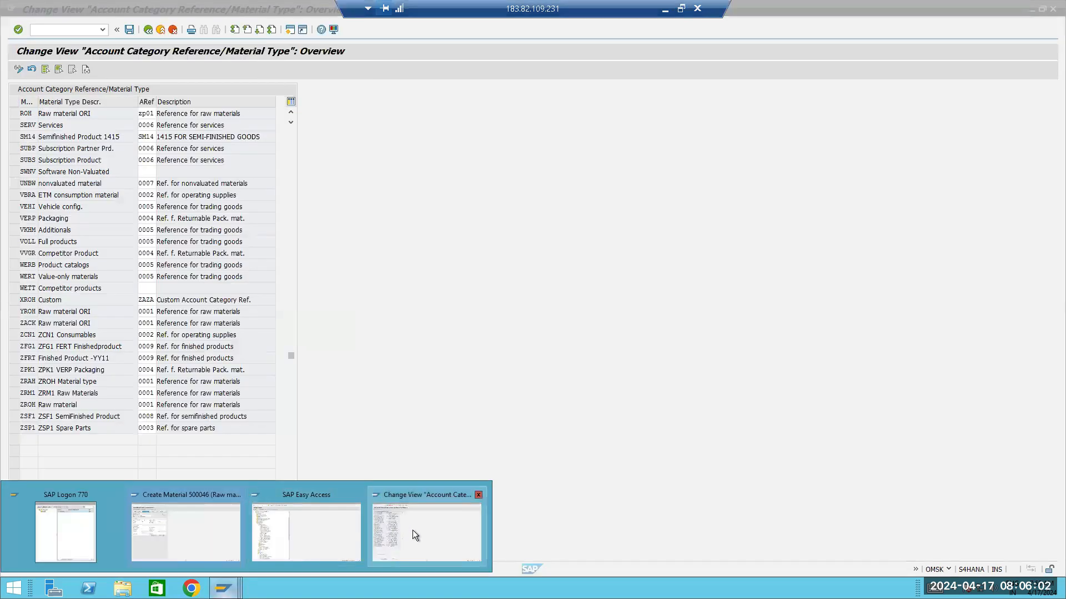
click(411, 524)
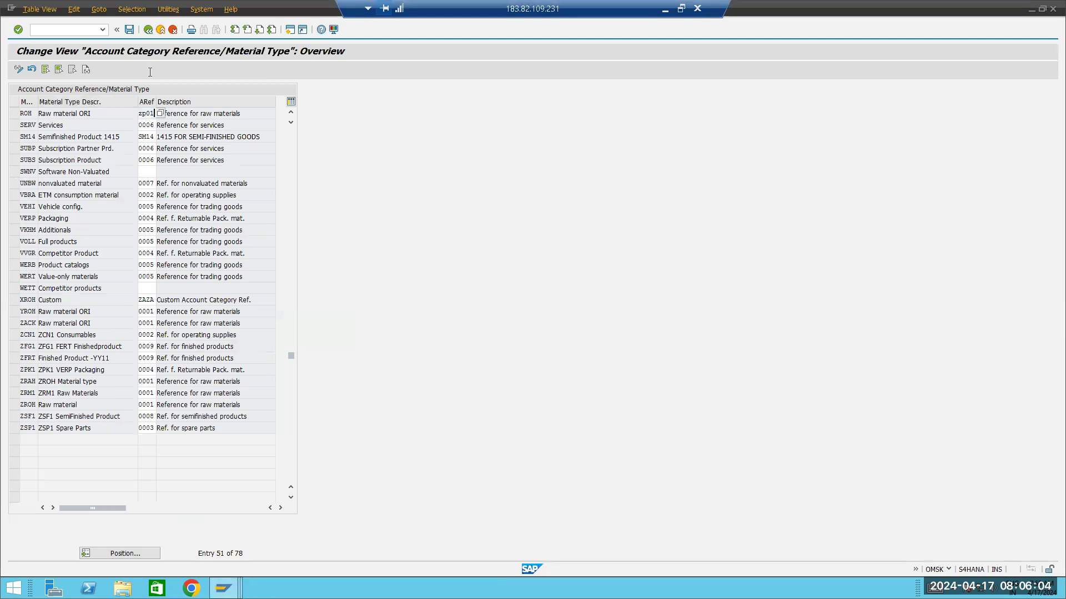
click(141, 321)
click(147, 30)
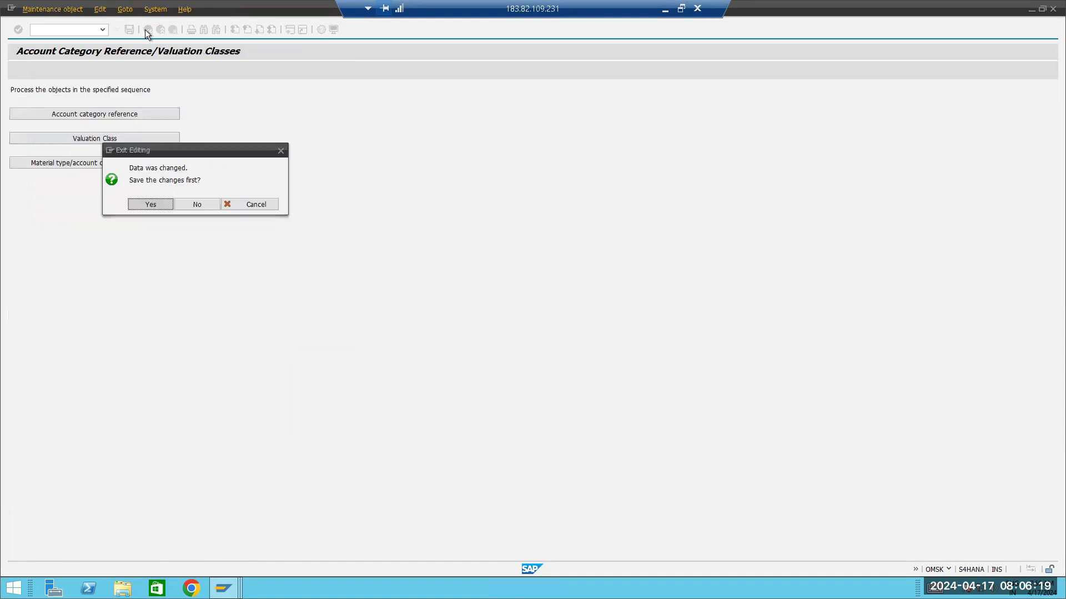
click(192, 207)
- Open the valuation class customizing and examine which valuation classes are assigned to account category reference 0001
click(109, 138)
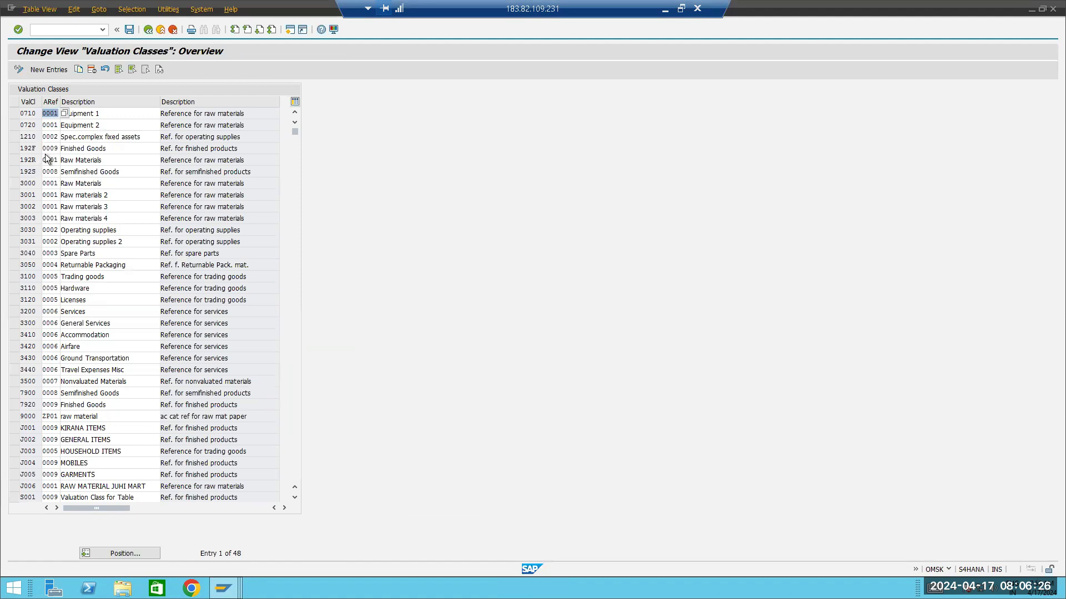
scroll(59, 375, down, 1)
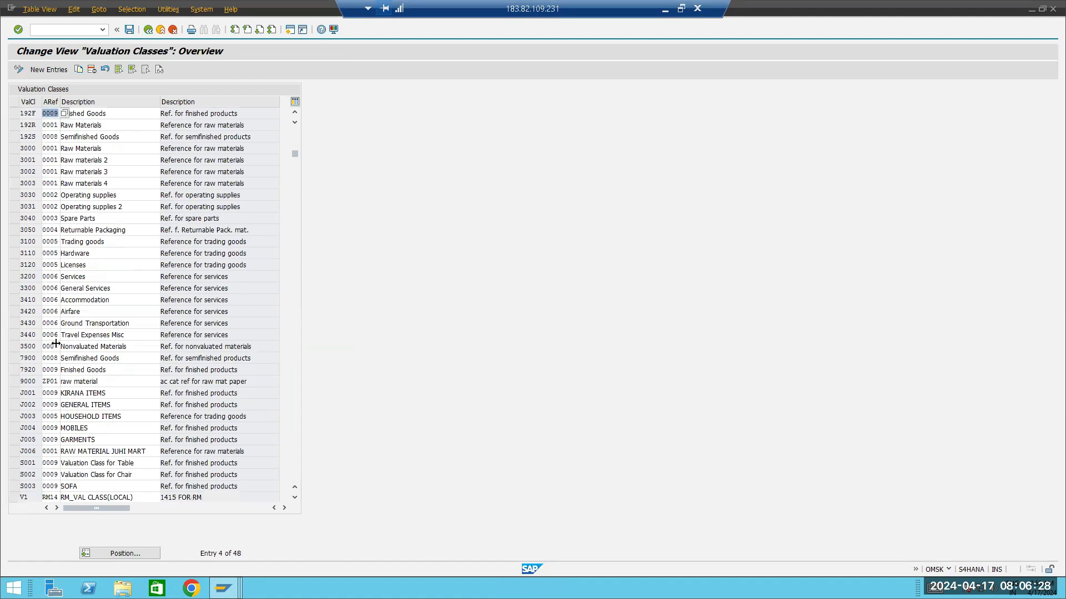
scroll(55, 335, up, 1)
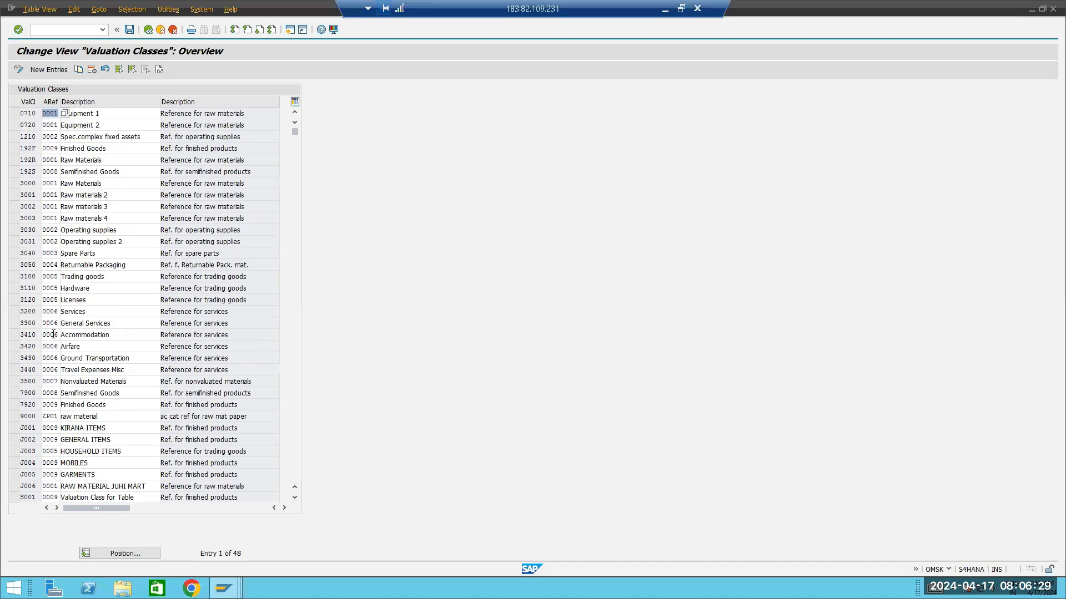
drag(21, 113, 38, 114)
click(29, 116)
drag(22, 159, 38, 161)
click(39, 161)
click(27, 195)
- Compare them with the valuation class list in the Create Material session, close that list and return to the customizing session
mouse_move(224, 587)
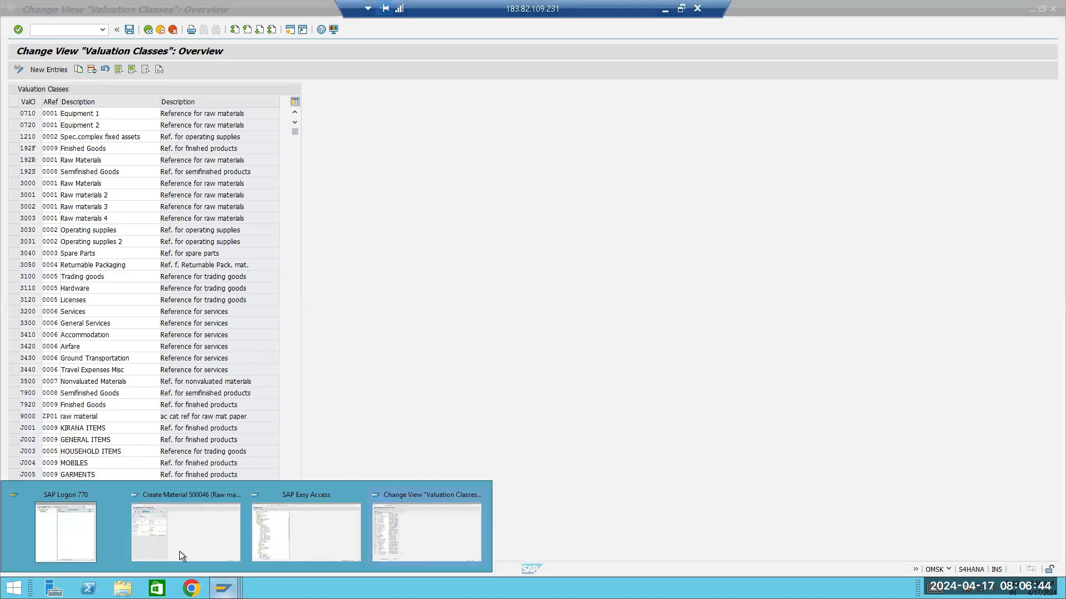
click(178, 549)
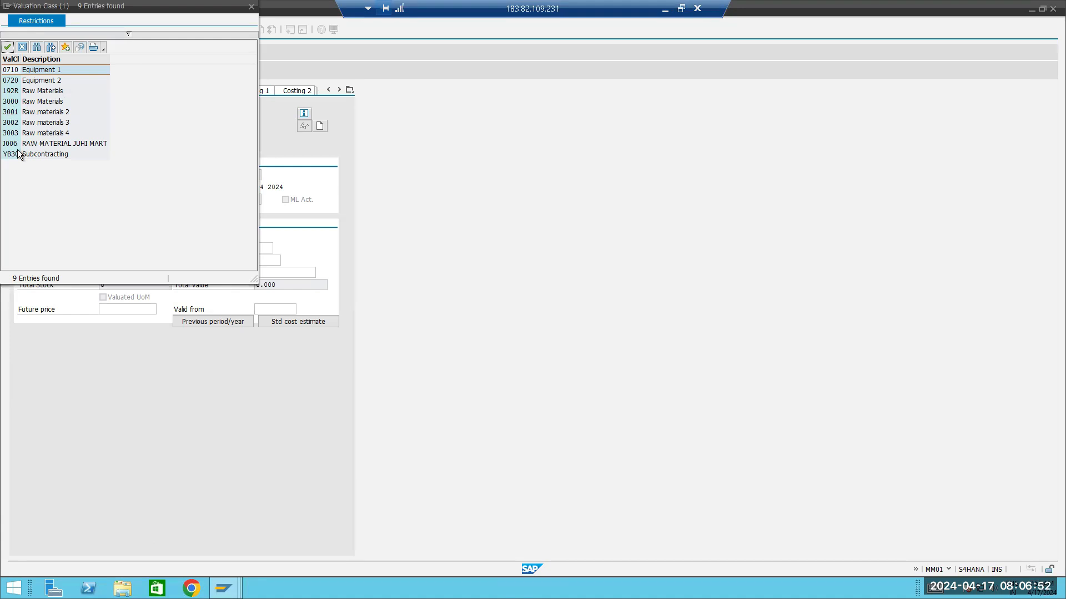
click(250, 8)
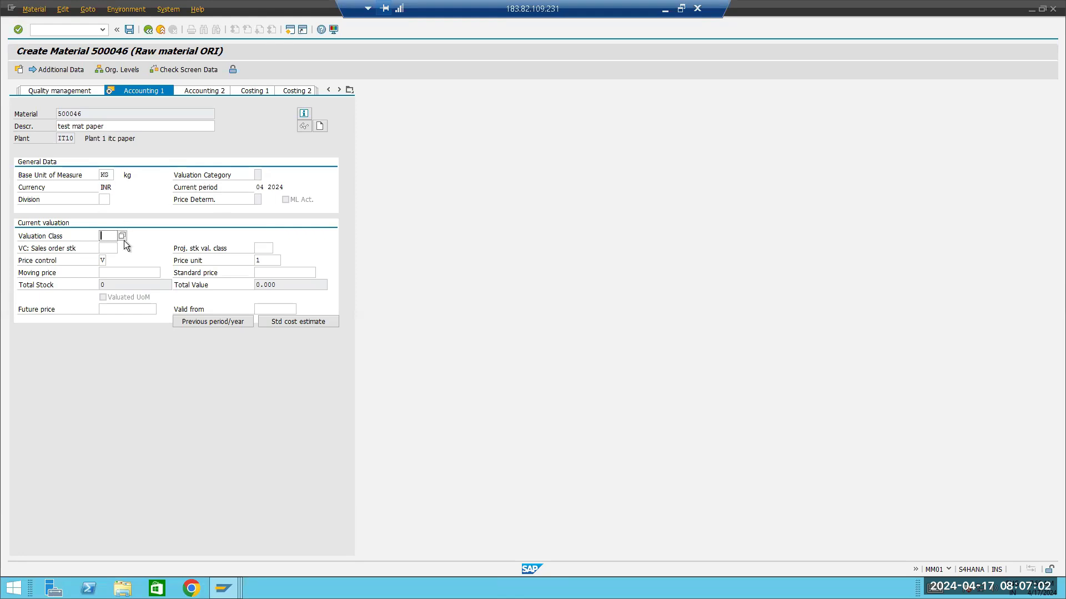
click(223, 589)
click(410, 530)
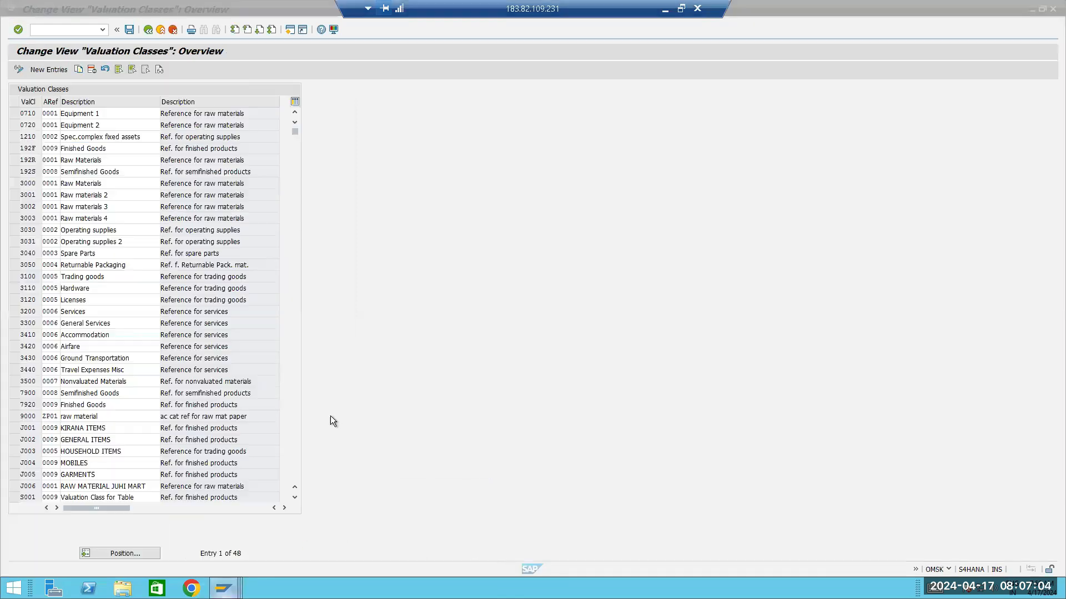
- Leave the valuation class overview and position to material type ROH in the material type/account category reference assignment
click(147, 31)
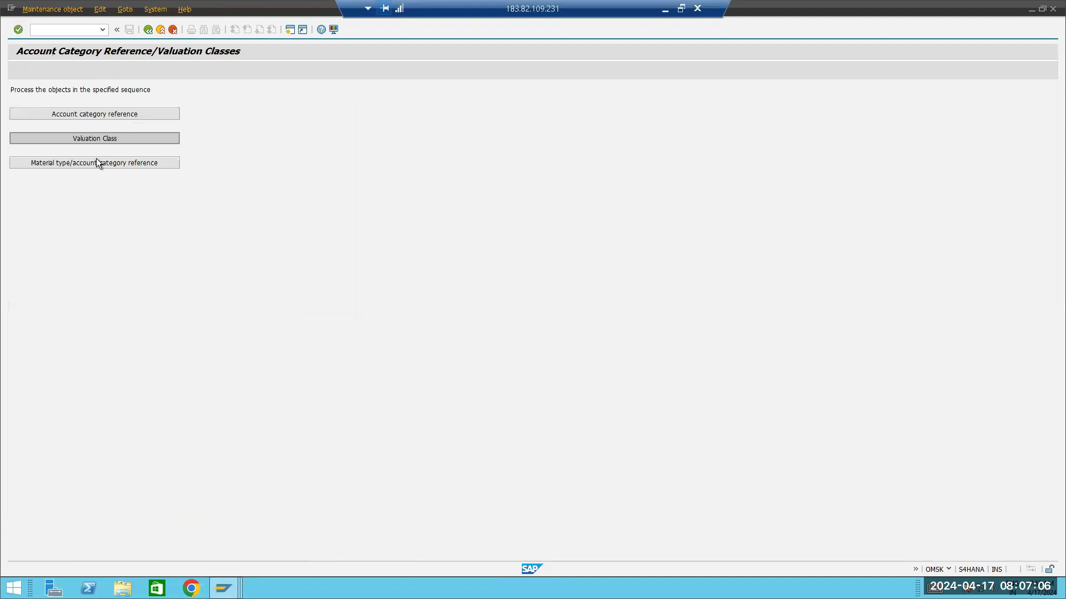
click(81, 161)
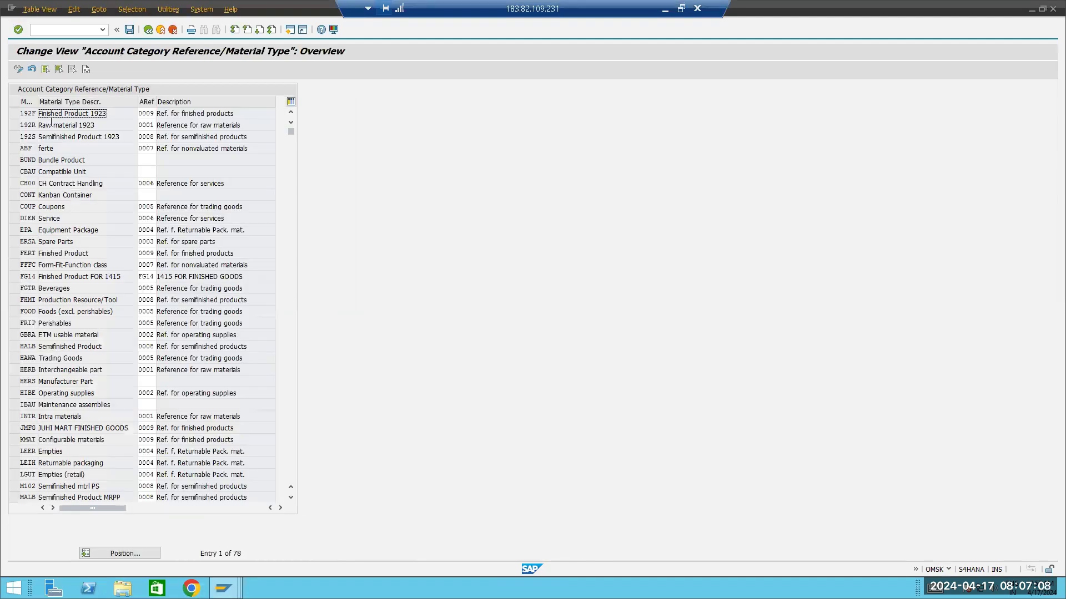
click(145, 551)
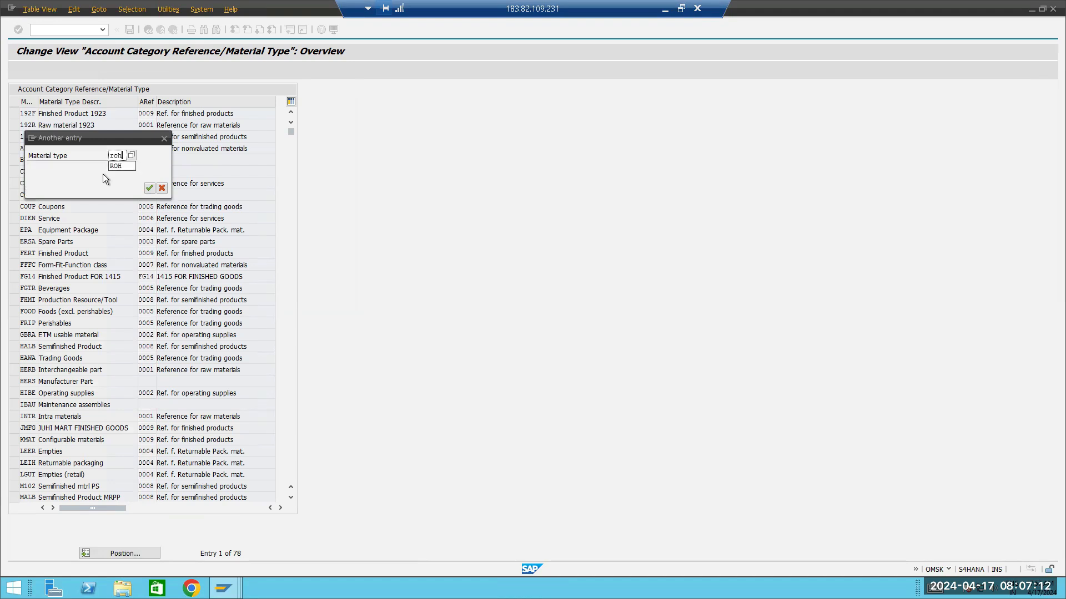
key(Return)
- Set the account category reference of ROH to ZP01 and save the assignment in the proposed customizing request
click(154, 114)
key(BackSpace)
key(BackSpace)
key(BackSpace)
key(BackSpace)
text(zp01)
key(Return)
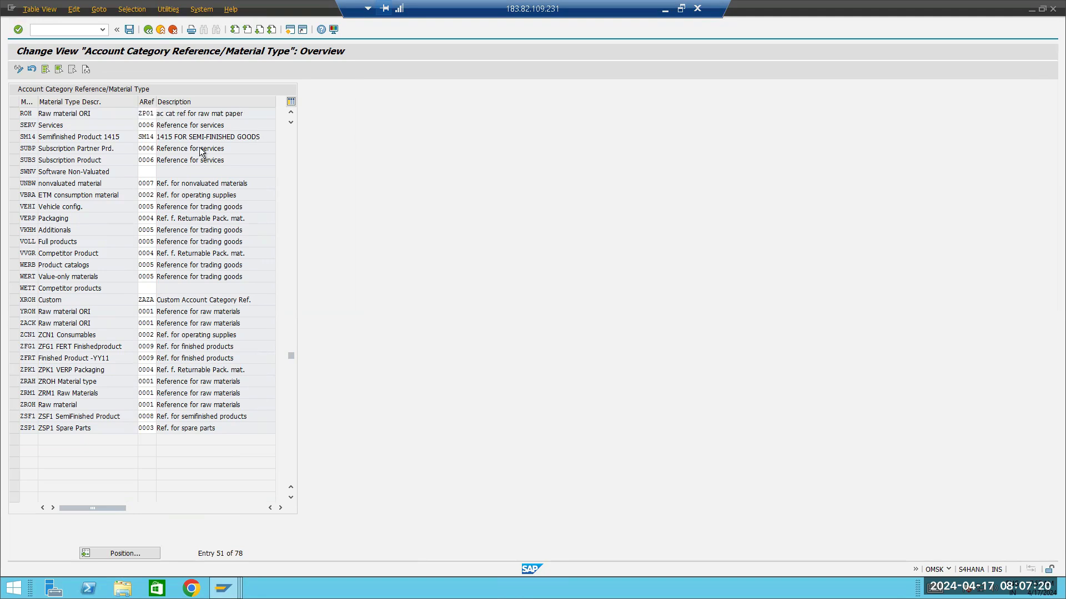
key(ctrl+s)
click(162, 189)
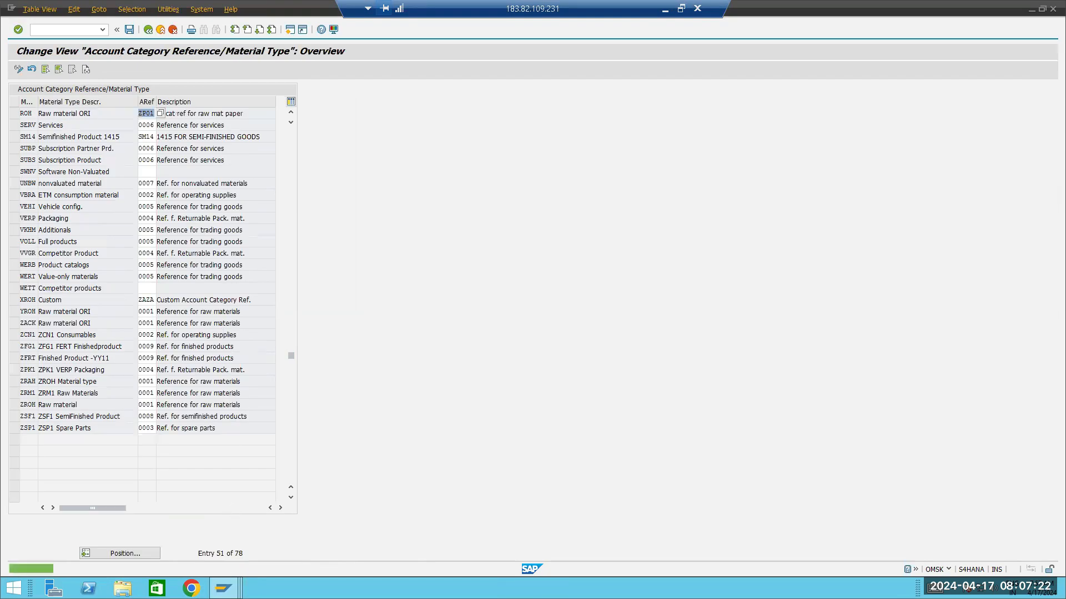
- Switch to the Create Material session, check the valuation classes offered in Accounting 1 and close the list
mouse_move(224, 587)
click(191, 524)
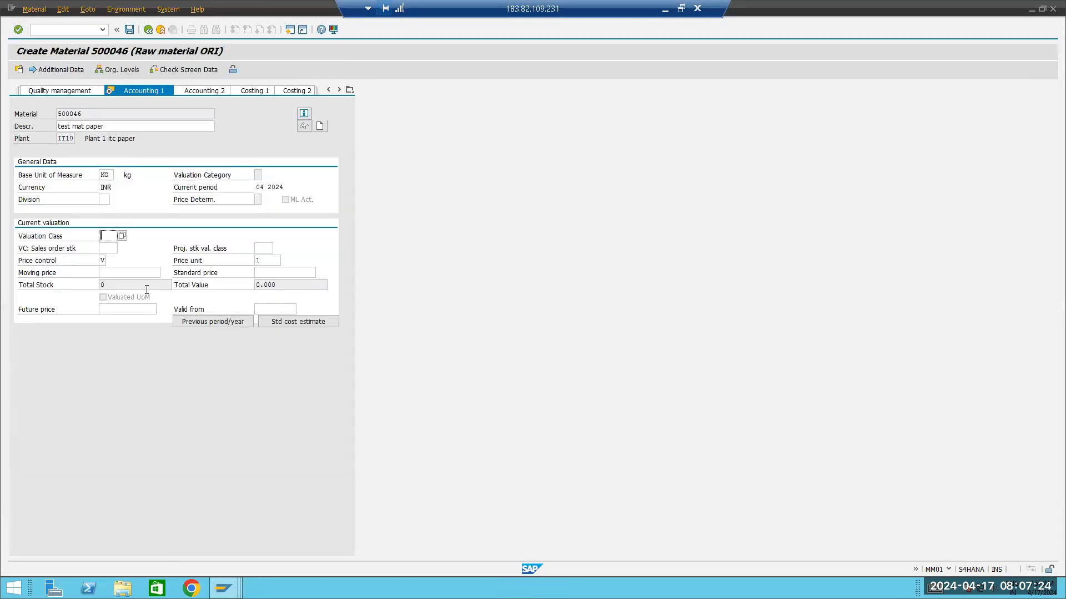
click(122, 235)
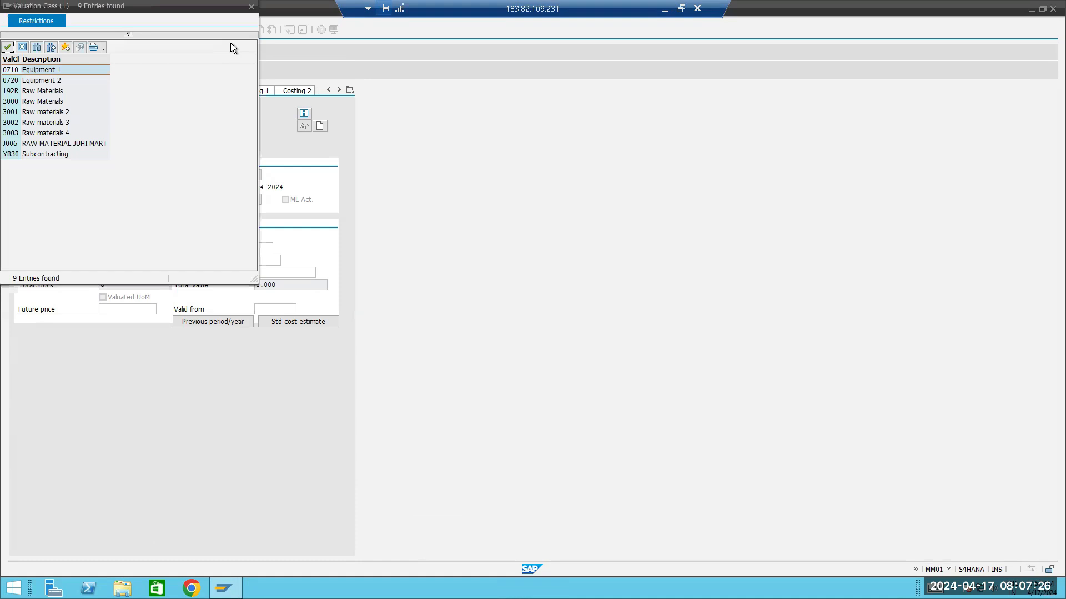
click(251, 6)
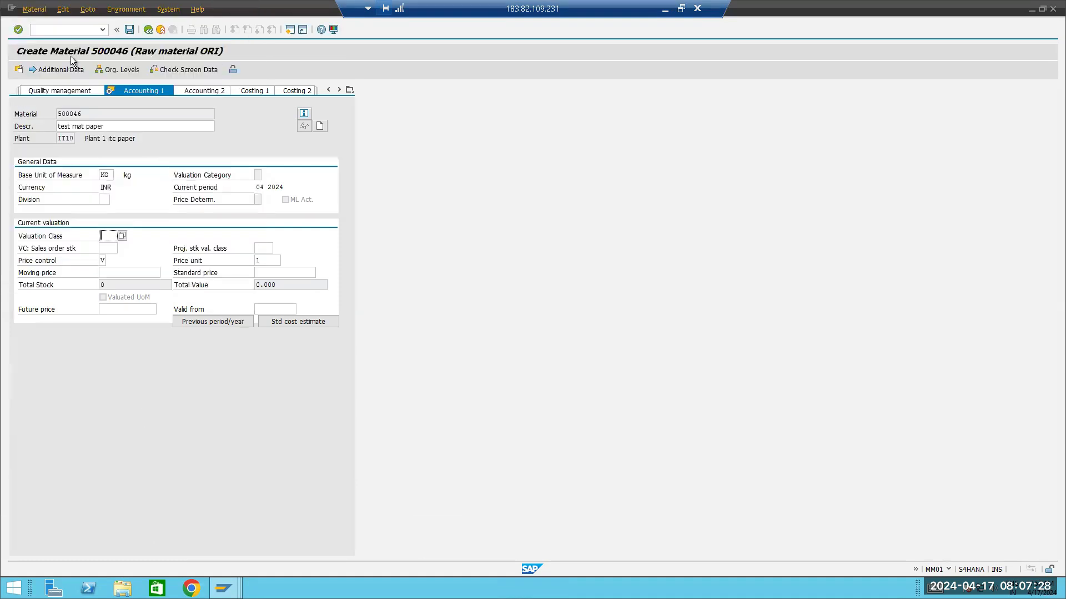
- Restart material creation with transaction MM01 for a Mechanical Engineering raw material of type ROH and proceed to the view selection
click(56, 29)
text(/nmm01)
key(Return)
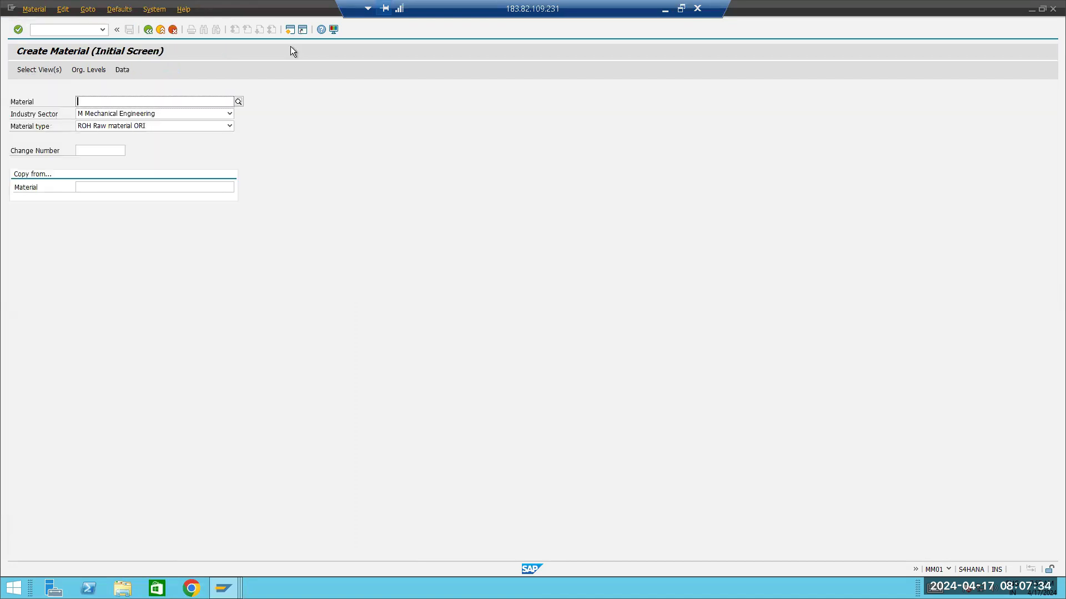
click(186, 113)
key(Return)
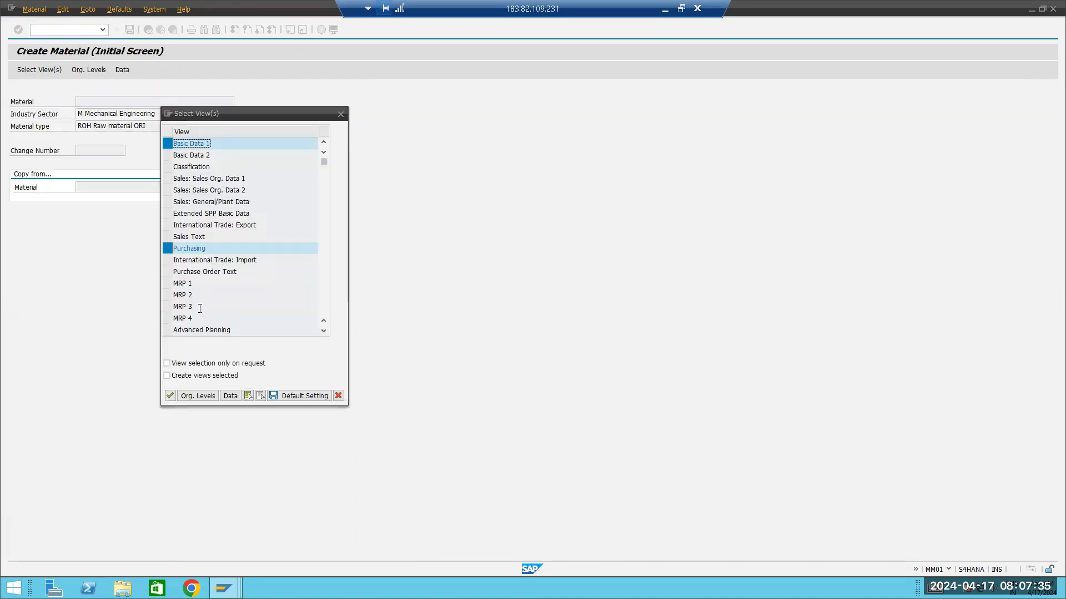
- Set the organizational levels to plant IT10 and storage location 0001 and open the new material's basic data
click(191, 398)
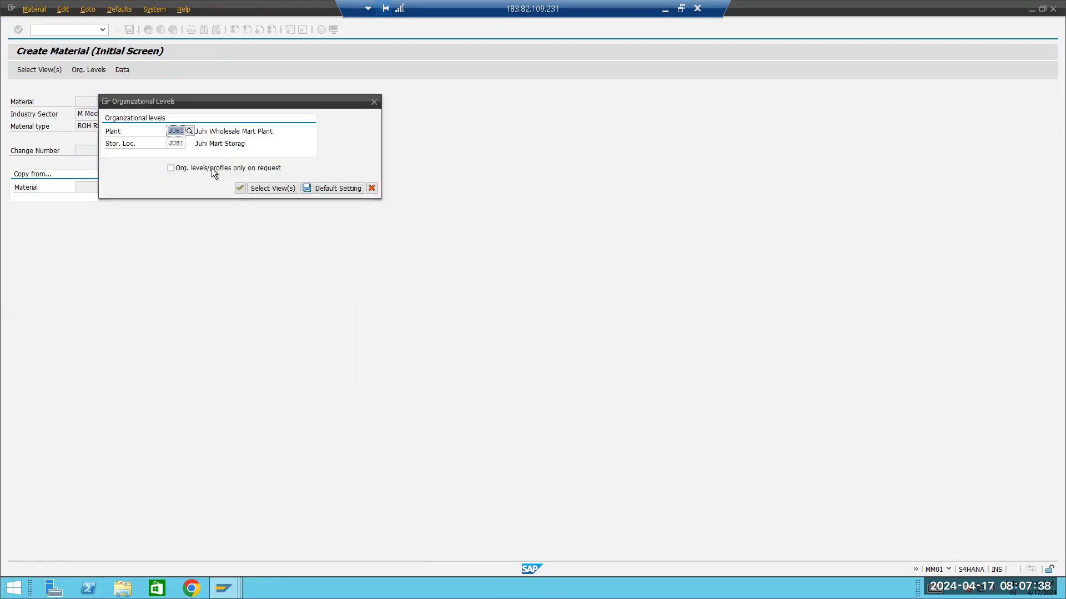
key(BackSpace)
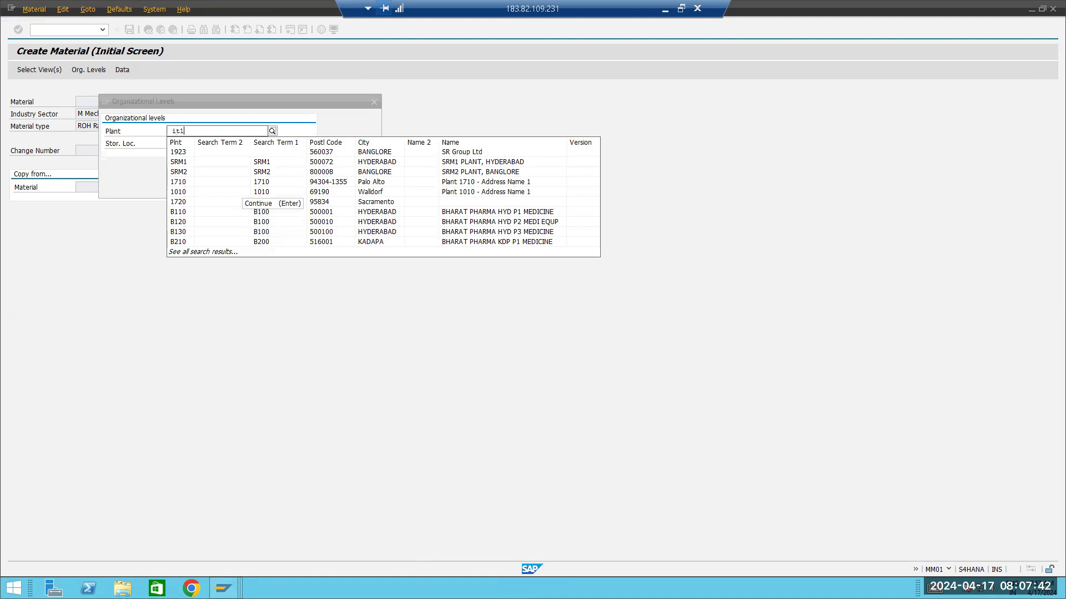
text(it10)
key(Return)
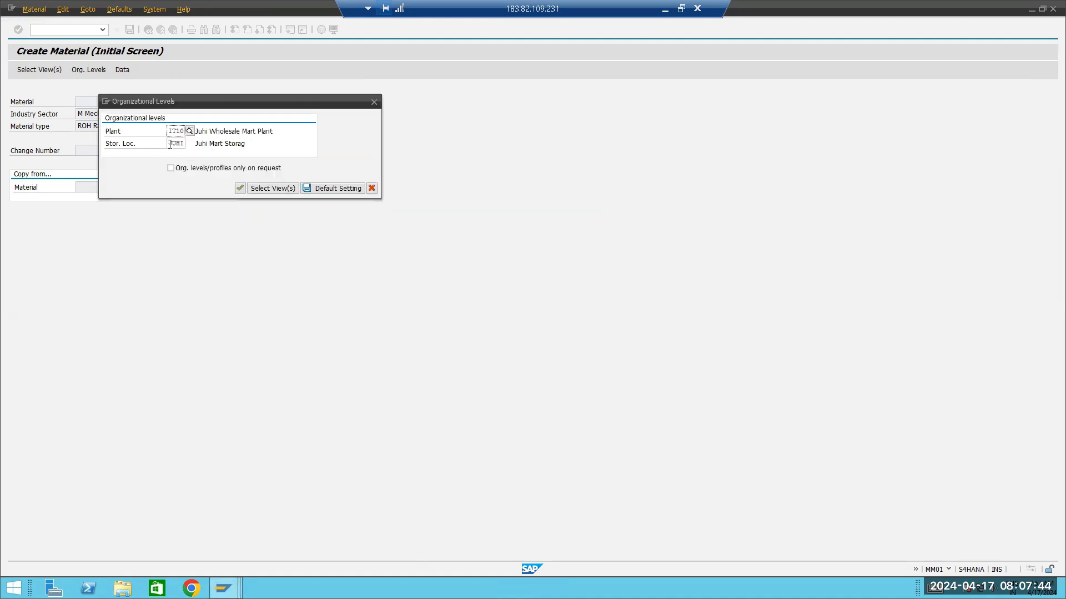
key(Delete)
key(Delete)
key(Delete)
key(Delete)
text(juhi)
key(Return)
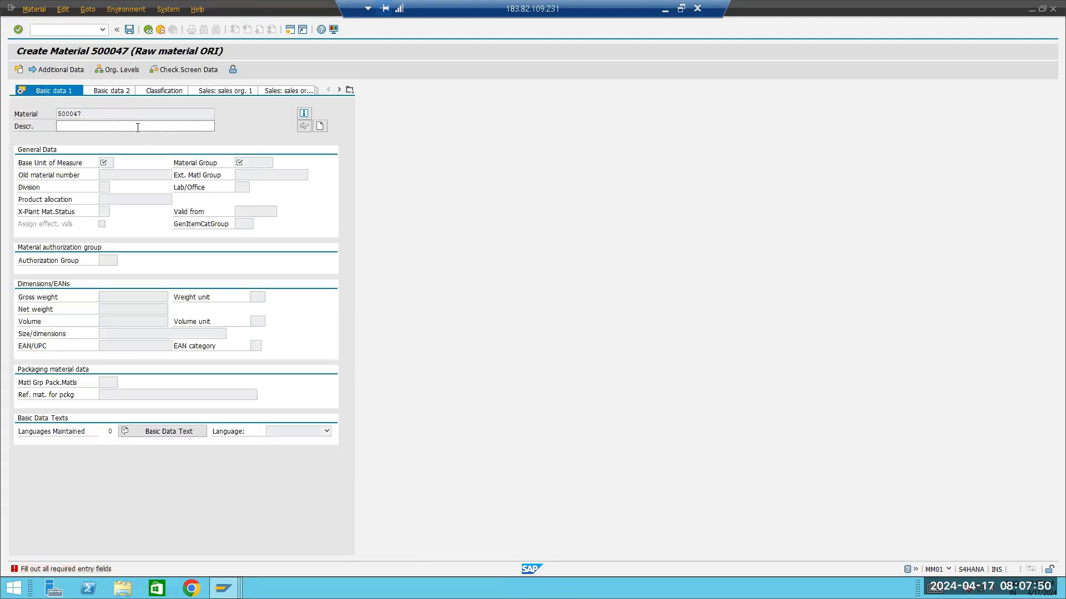
- Enter the description "test mat paper", base unit KG and material group ZP01, and proceed to the Purchasing view
click(116, 127)
click(112, 137)
click(109, 165)
click(107, 173)
click(254, 164)
click(248, 174)
key(Return)
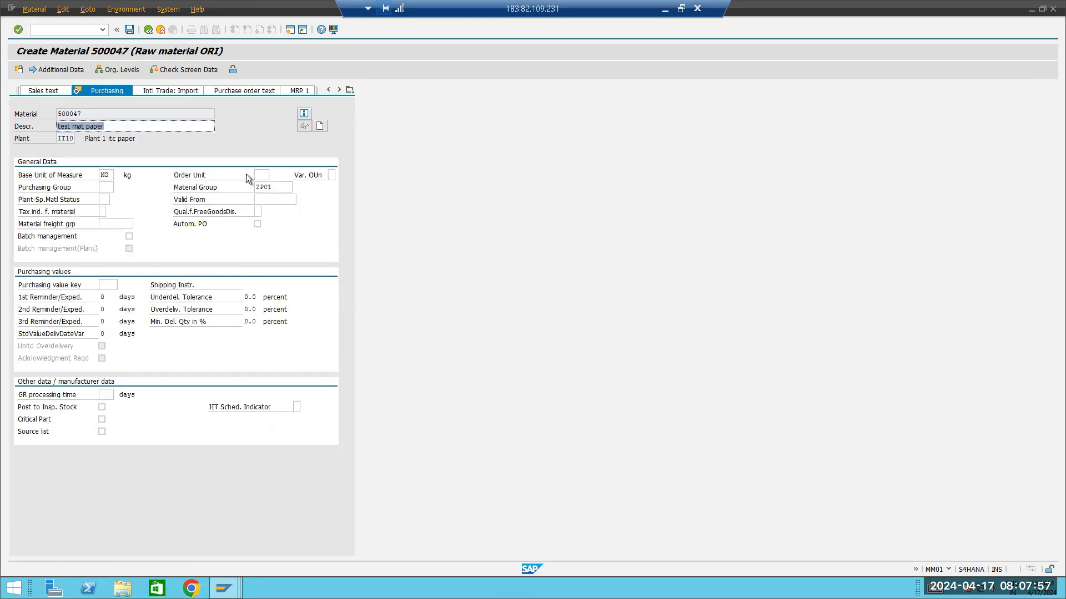
- Set purchasing group ZP1, purchasing value key Z01 and a GR processing time of 2 days, and confirm the Purchasing view
click(106, 187)
click(108, 234)
click(105, 284)
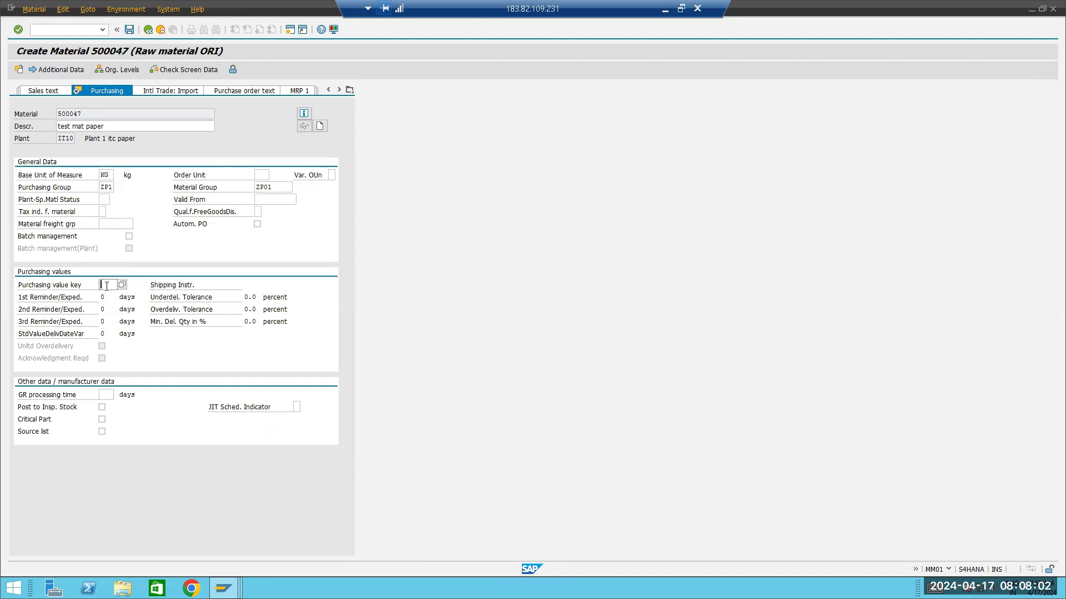
click(108, 294)
click(108, 395)
text(2)
key(Return)
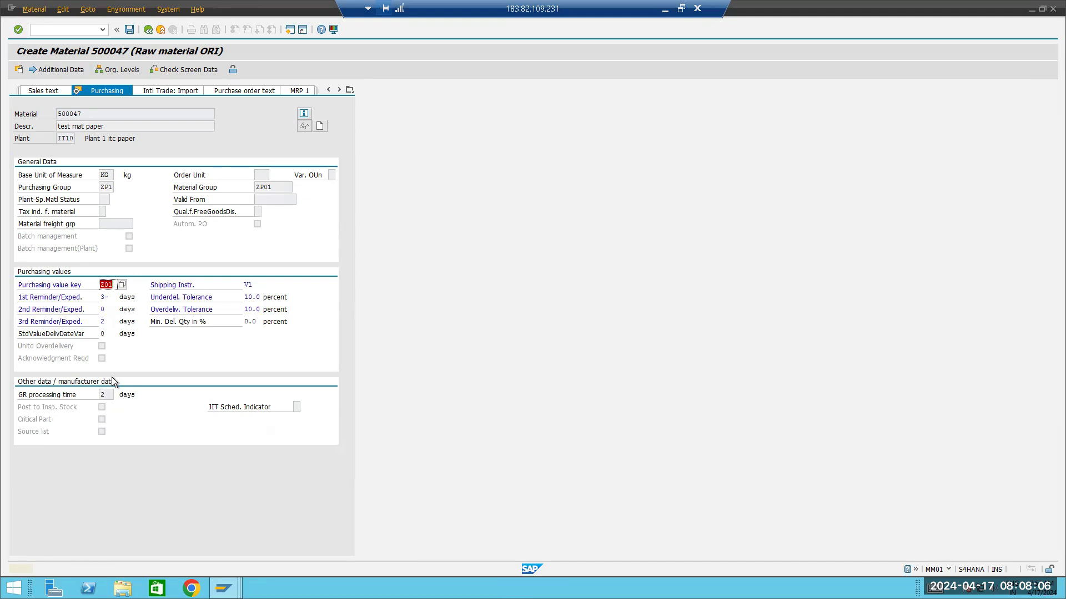
key(Return)
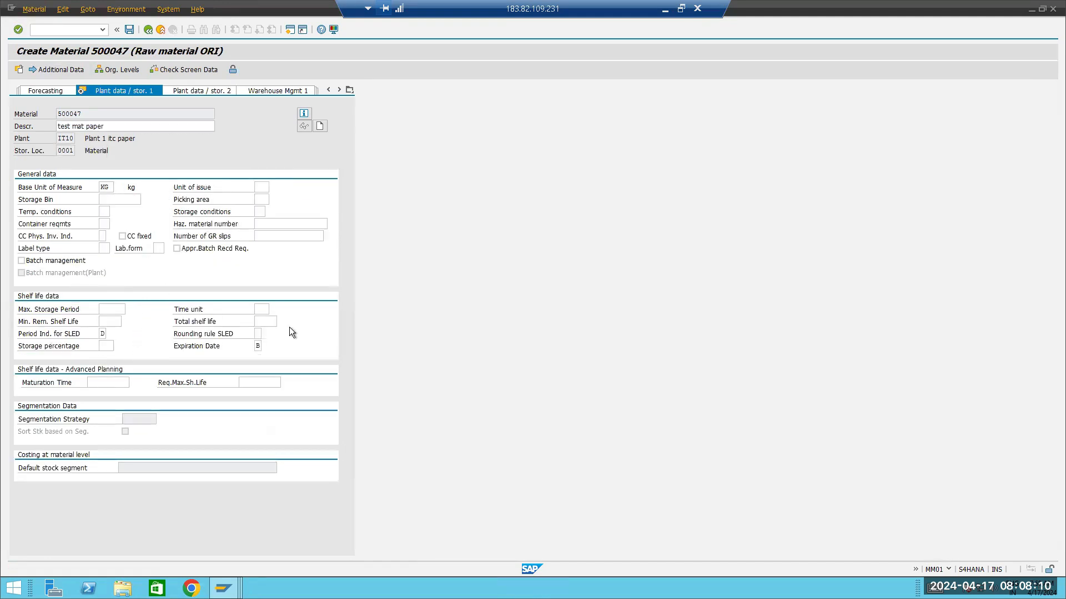
- Proceed to the material's Accounting 1 view and examine its valuation class and the list of allowed entries
key(Return)
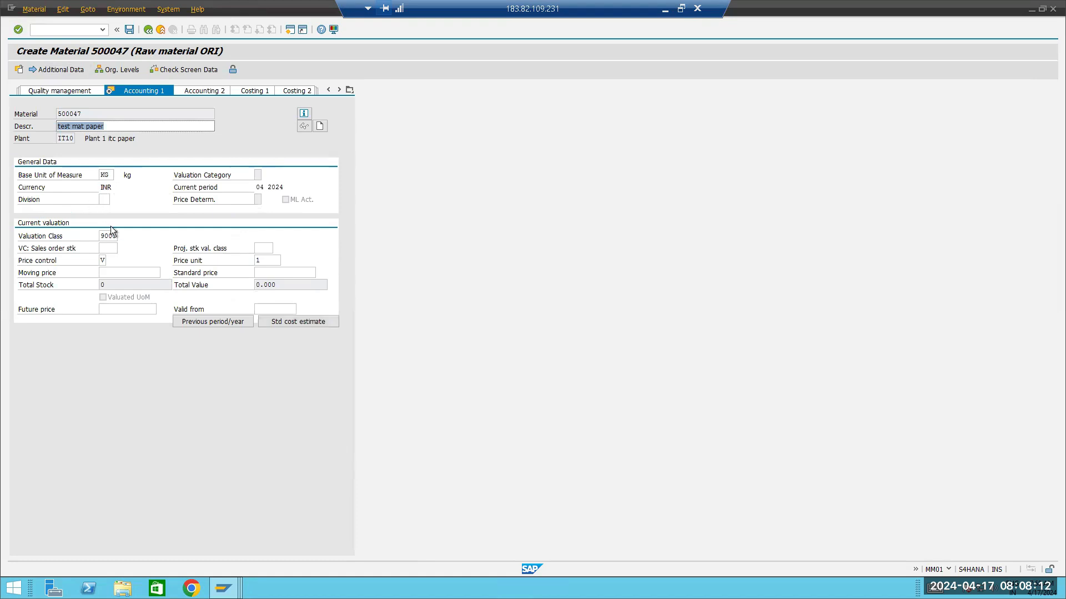
double_click(100, 236)
drag(101, 235, 109, 236)
click(121, 236)
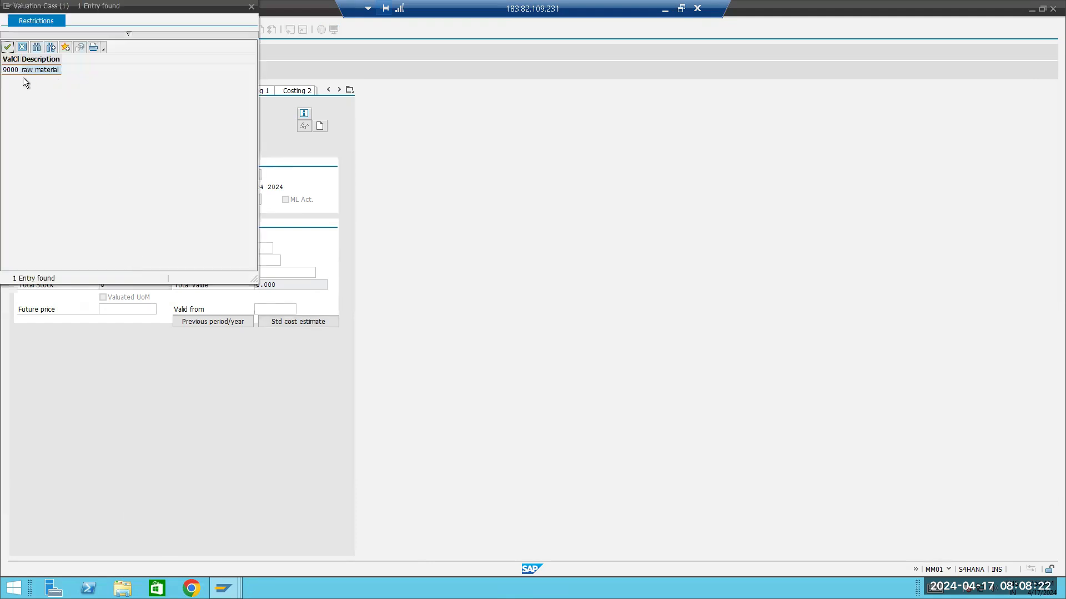
drag(159, 5, 170, 31)
click(264, 32)
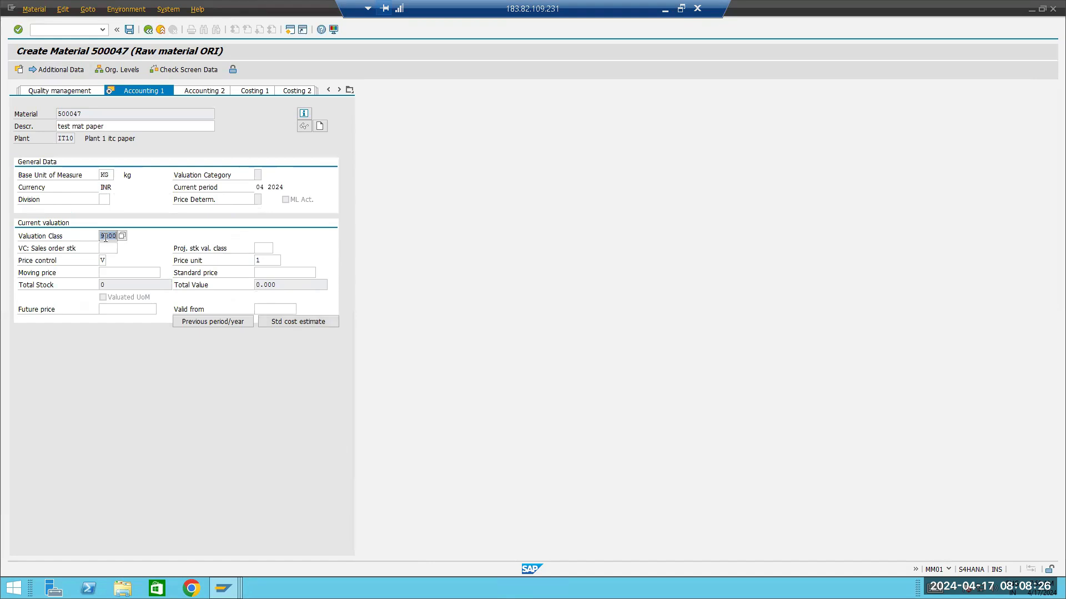
drag(101, 236, 128, 235)
click(124, 238)
- Leave the material type assignment in the customizing session and return to the material's Accounting 1 view
click(223, 587)
click(395, 538)
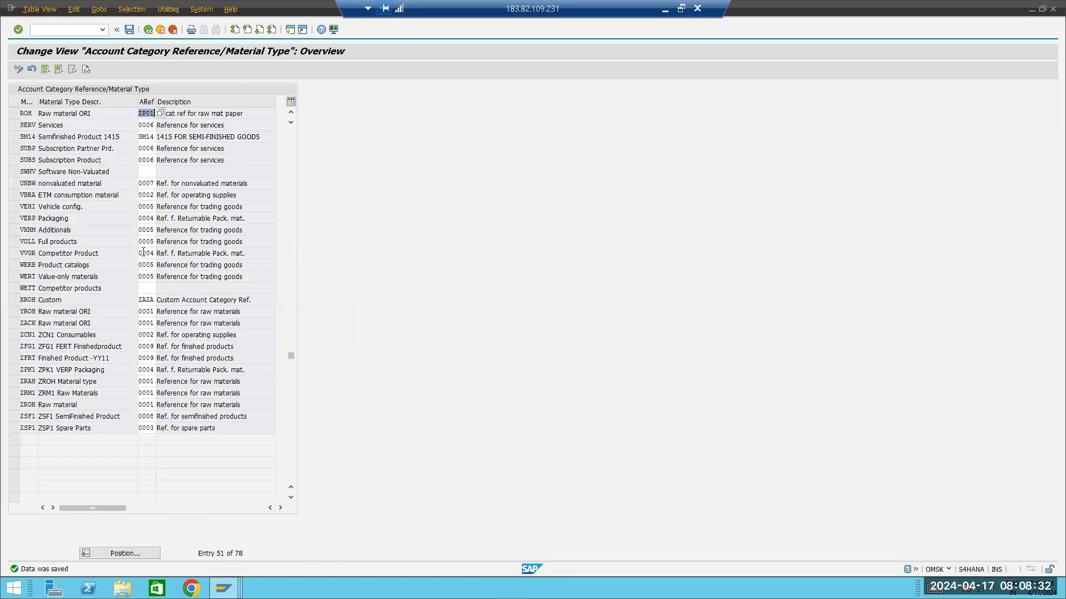
click(149, 29)
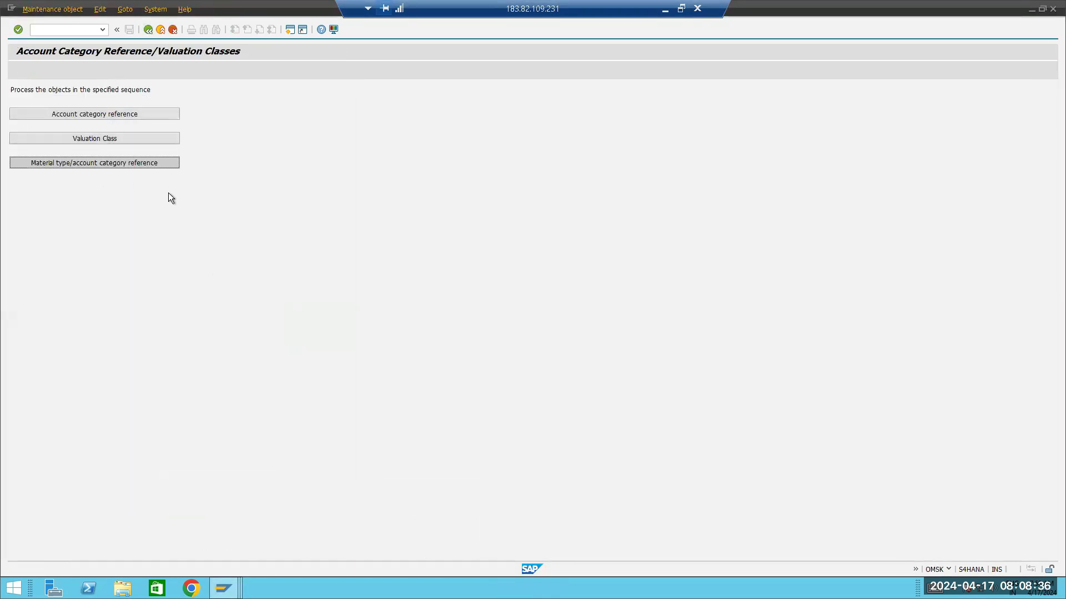
mouse_move(223, 589)
click(181, 544)
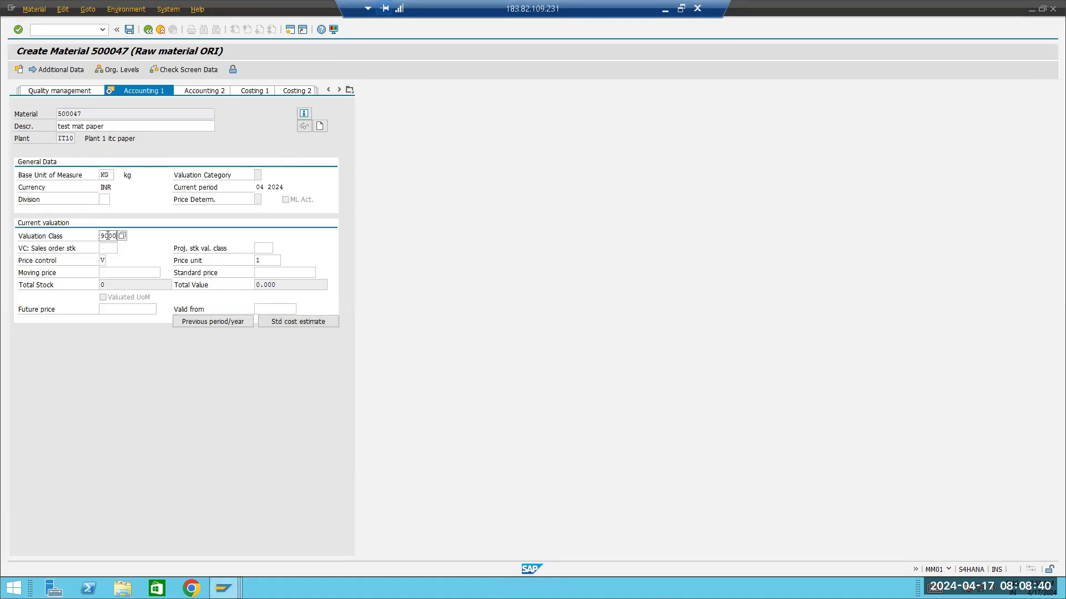
- Switch to the customizing session, review the material type/account category reference assignment and return to the customizing overview
click(223, 589)
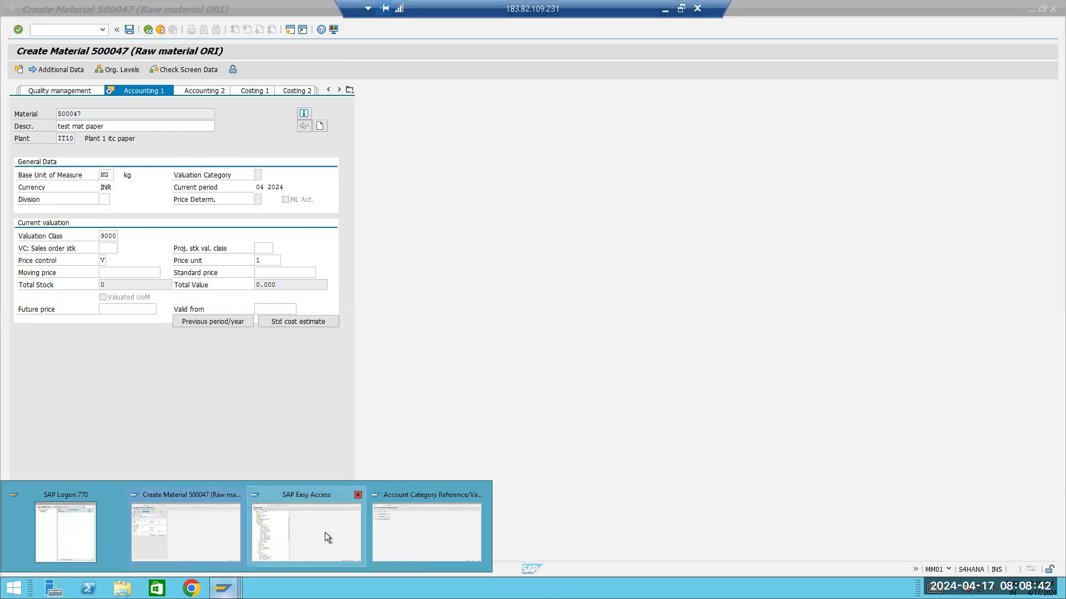
click(378, 525)
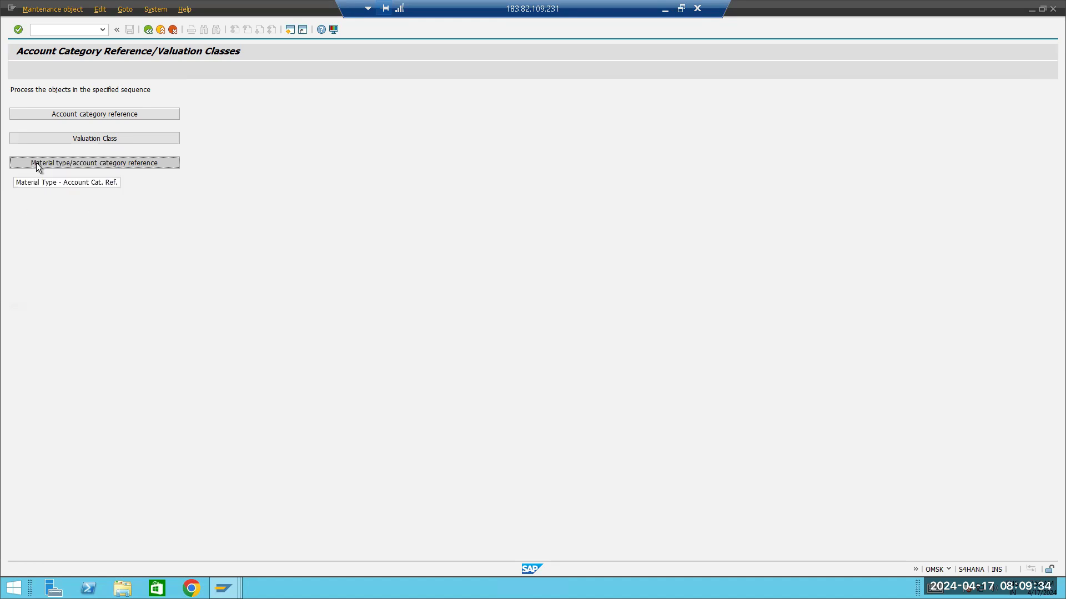
click(98, 164)
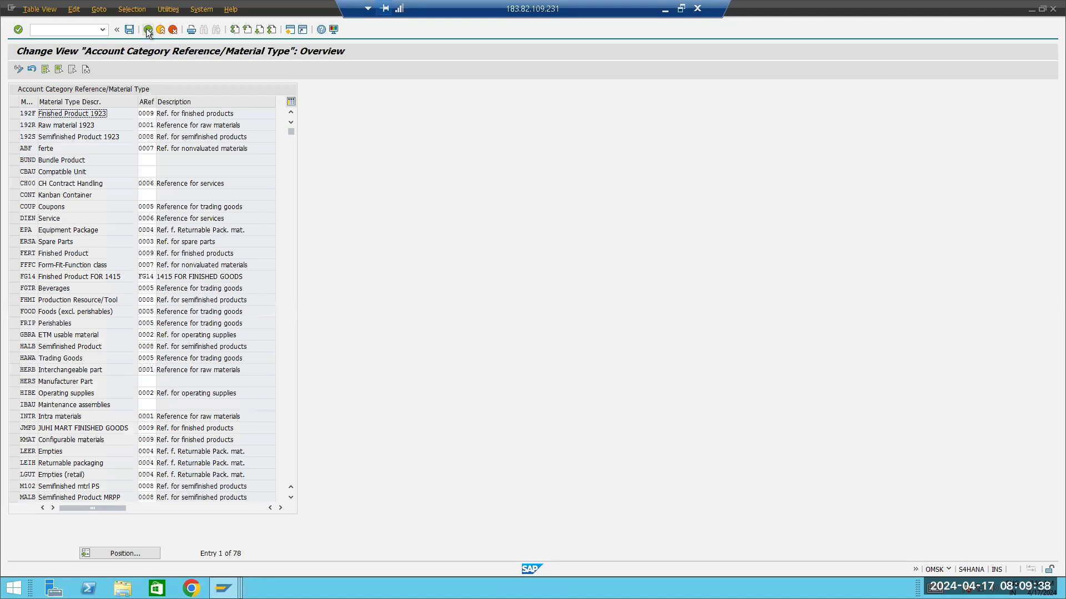
click(148, 29)
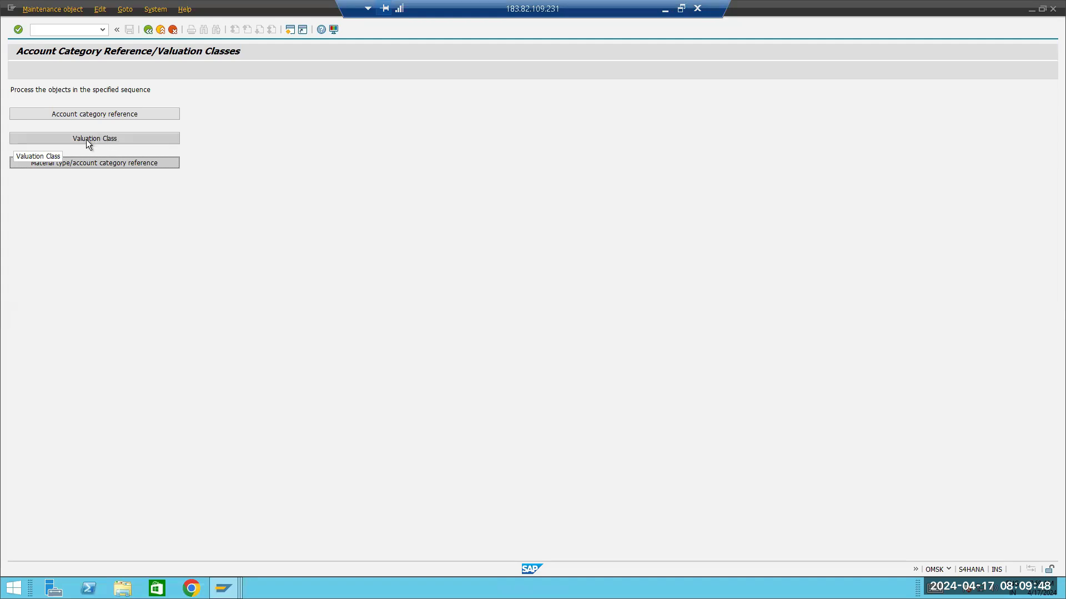
- Switch back to the material creation session and examine the valuation class in the Accounting 1 view
mouse_move(223, 587)
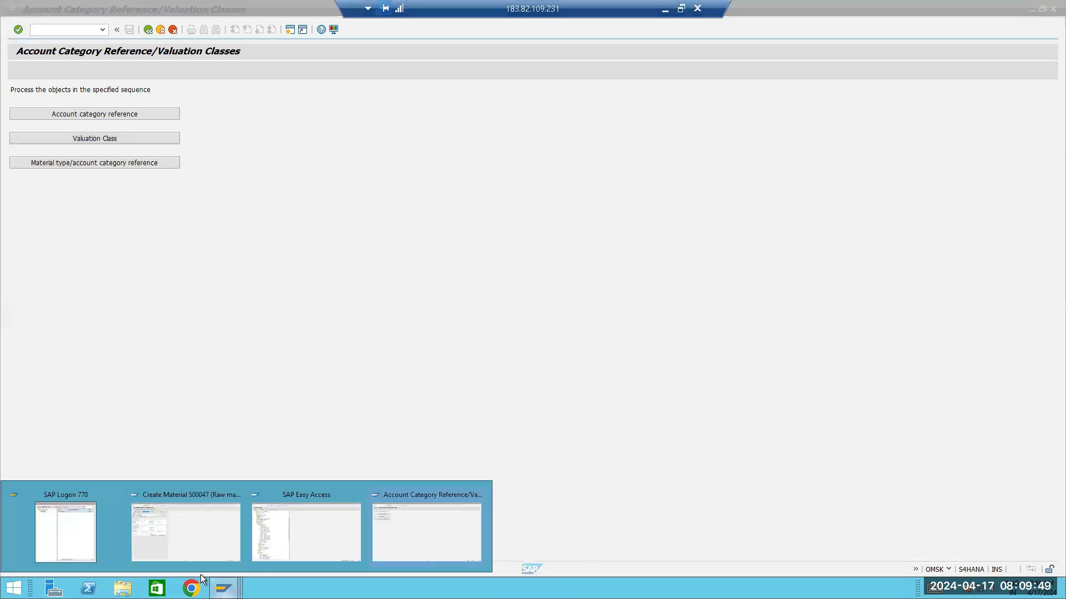
click(184, 551)
drag(101, 238, 126, 238)
click(116, 237)
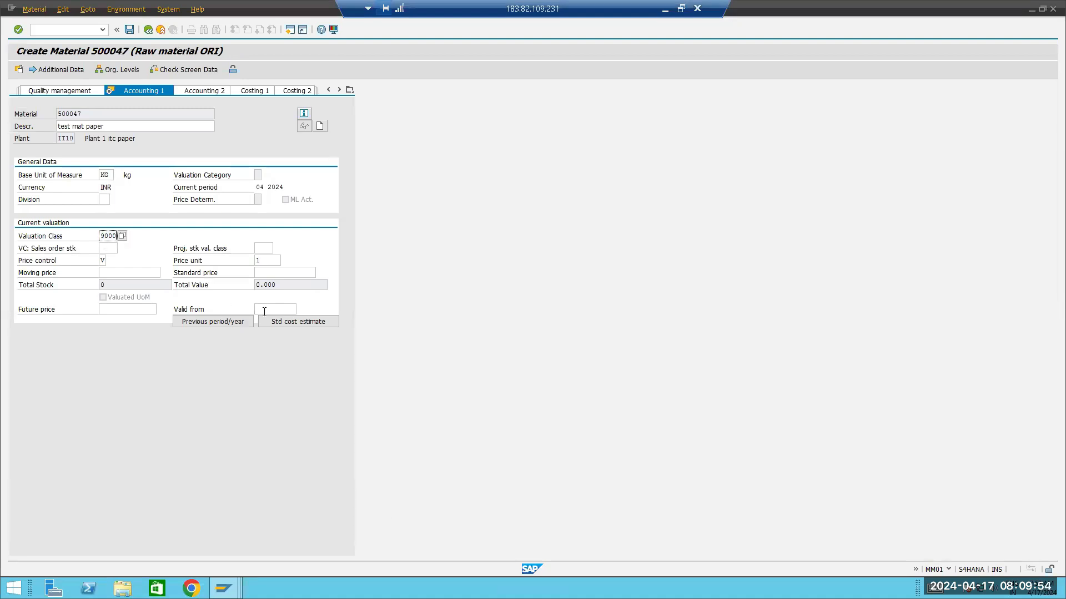
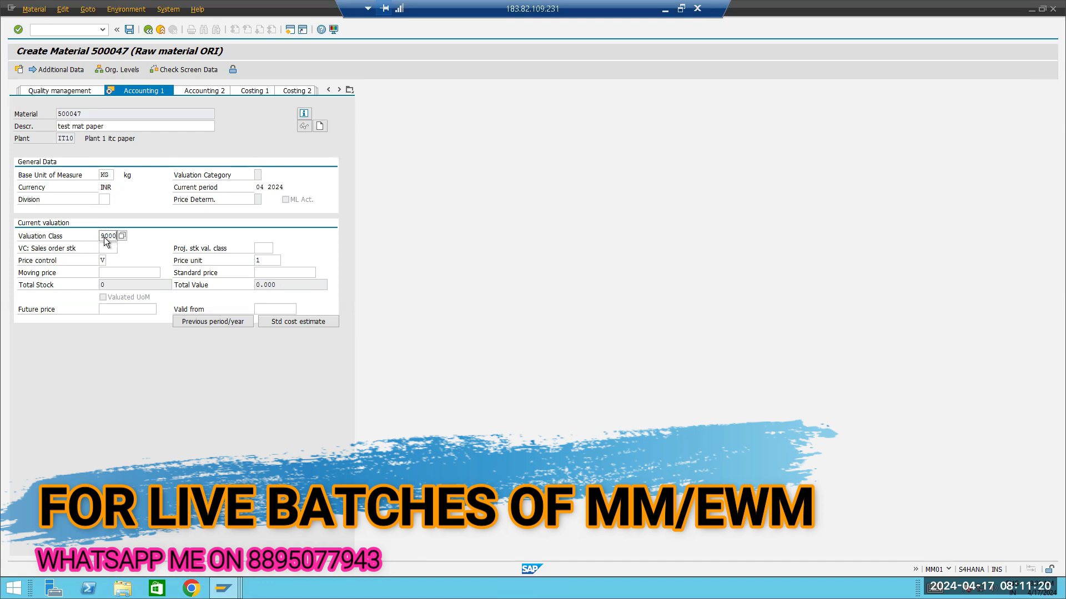
- Set the material's price control to S (Standard price) and its standard price to 10
click(102, 261)
text(V)
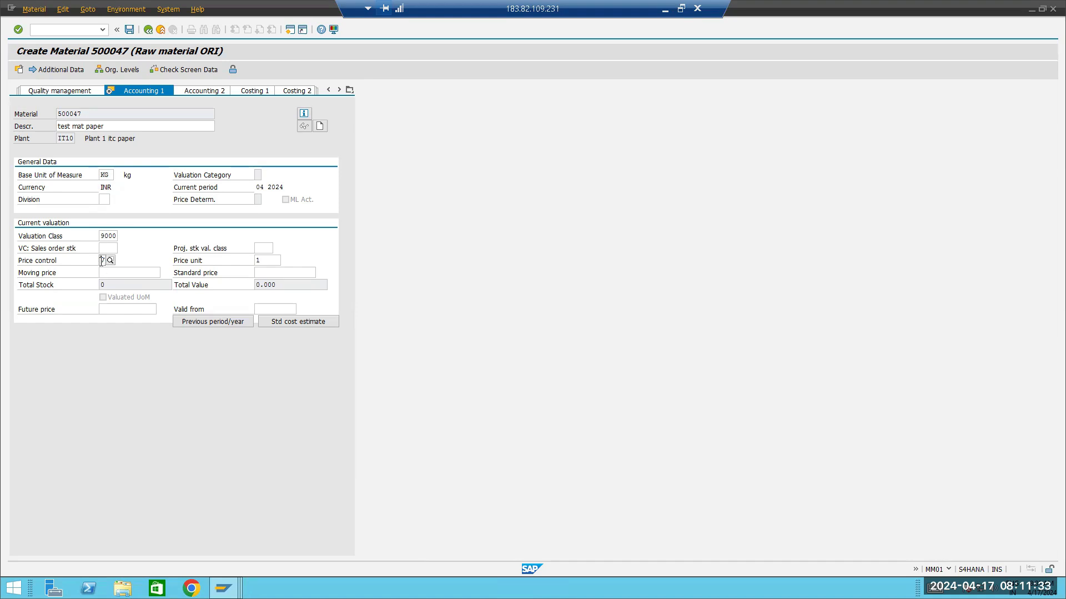
click(110, 261)
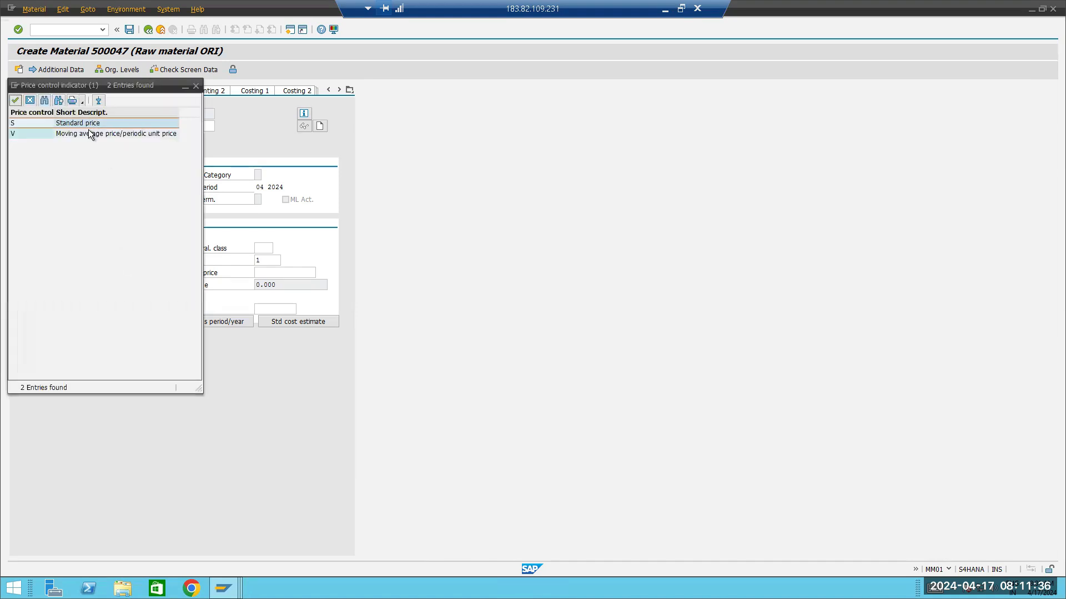
double_click(15, 122)
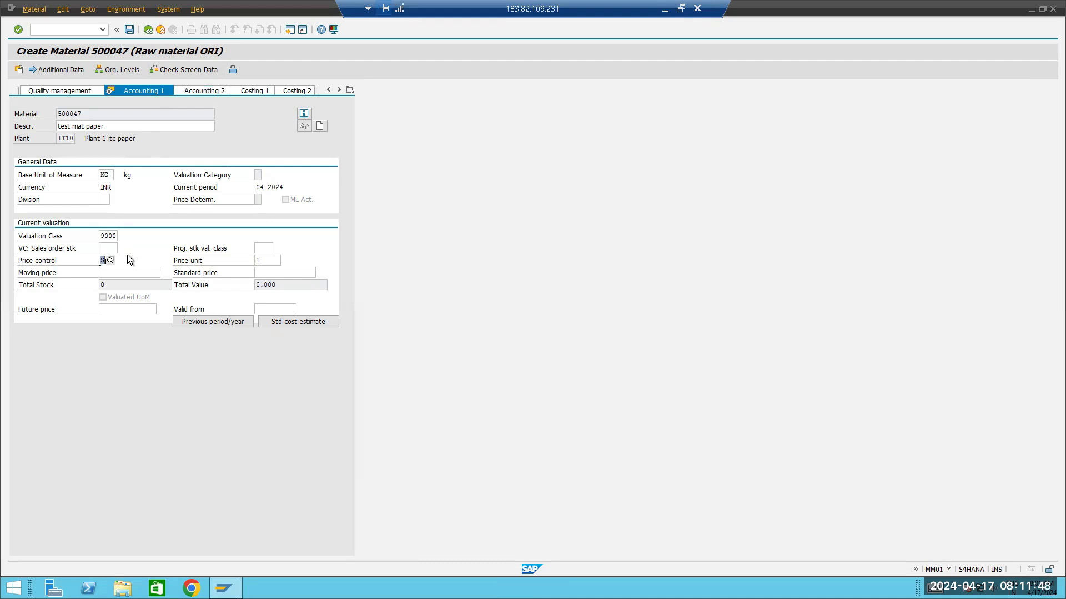
click(275, 272)
text(10)
drag(275, 273, 253, 275)
click(275, 359)
click(106, 259)
click(103, 258)
text(S)
- Examine the standard price, moving price, total stock and total value fields in the current valuation data
drag(280, 272, 239, 272)
drag(106, 283, 101, 283)
drag(295, 286, 255, 287)
click(256, 287)
click(106, 285)
drag(282, 286, 233, 280)
drag(105, 285, 61, 287)
click(115, 275)
click(101, 285)
drag(284, 287, 251, 283)
- Confirm the Accounting 1 view and save the new raw material
click(104, 271)
key(Return)
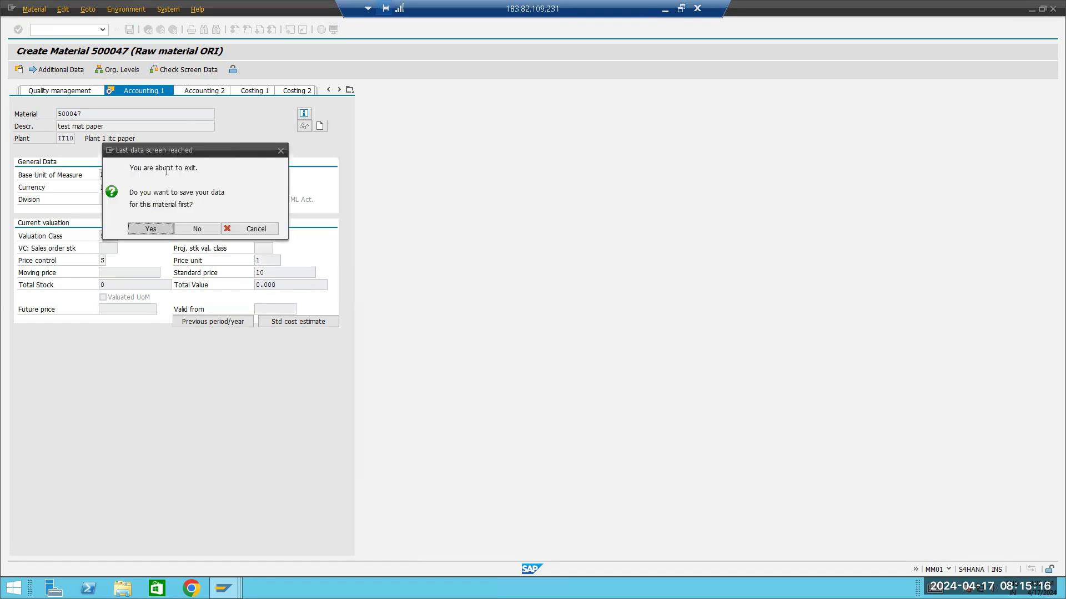
click(150, 232)
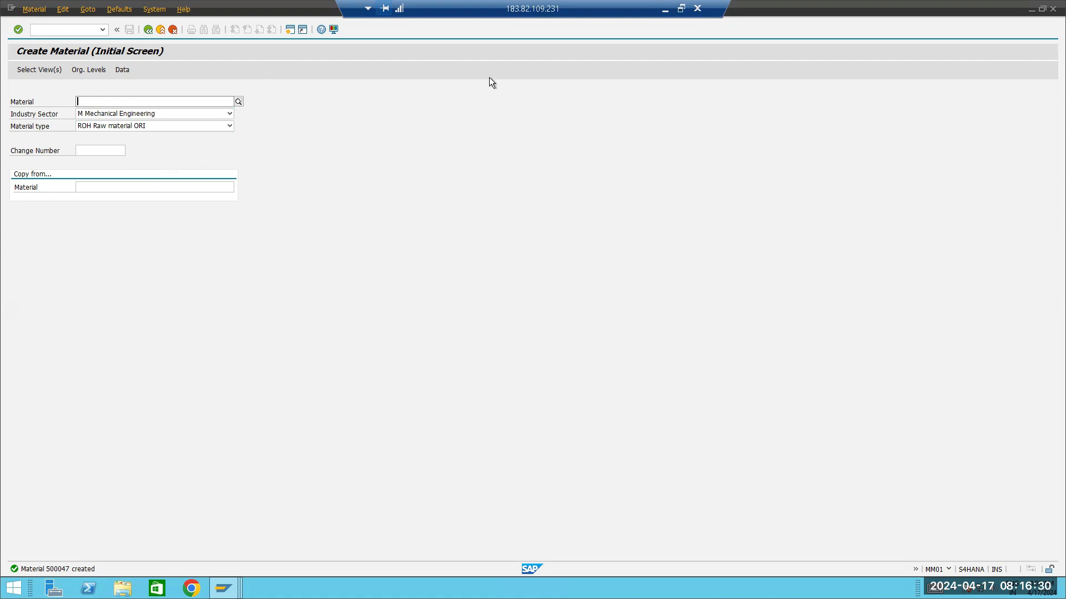
- Open the view selection for another ROH material and review the available and preselected views
key(Return)
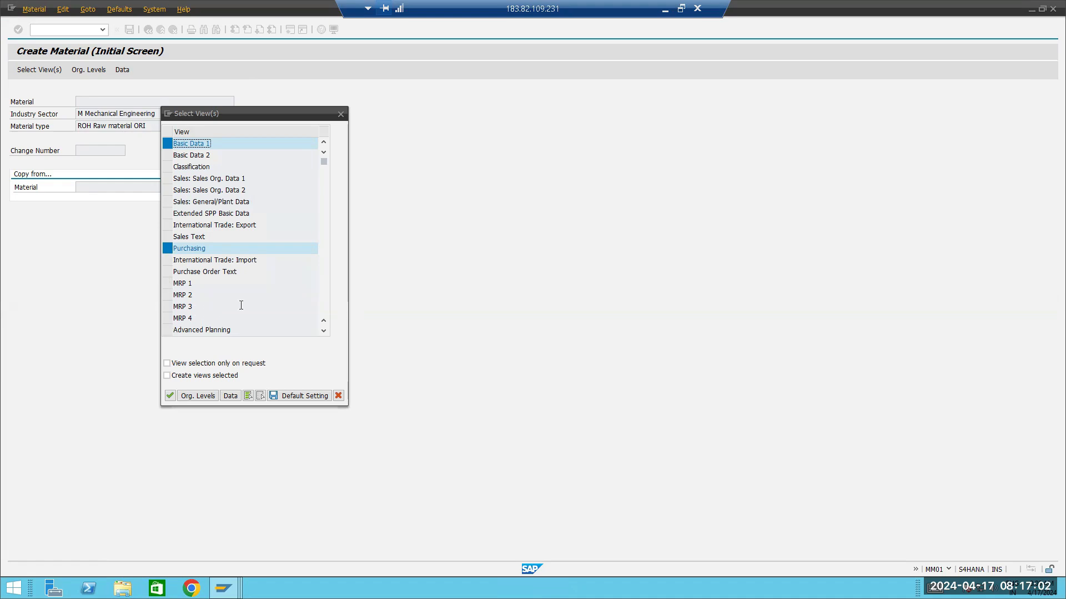
scroll(242, 293, down, 3)
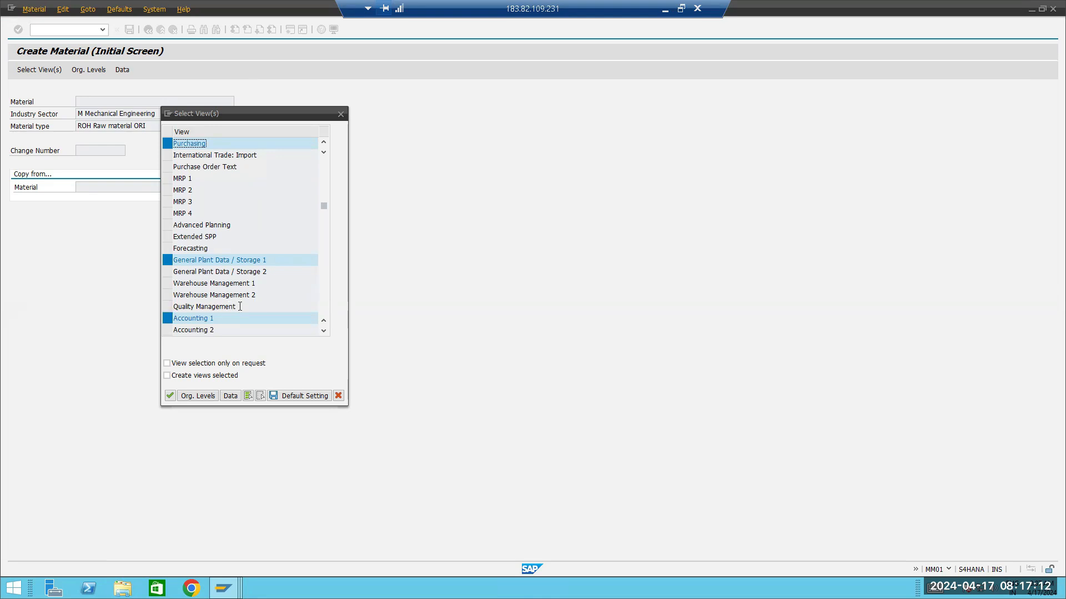
scroll(232, 308, down, 7)
scroll(222, 276, up, 3)
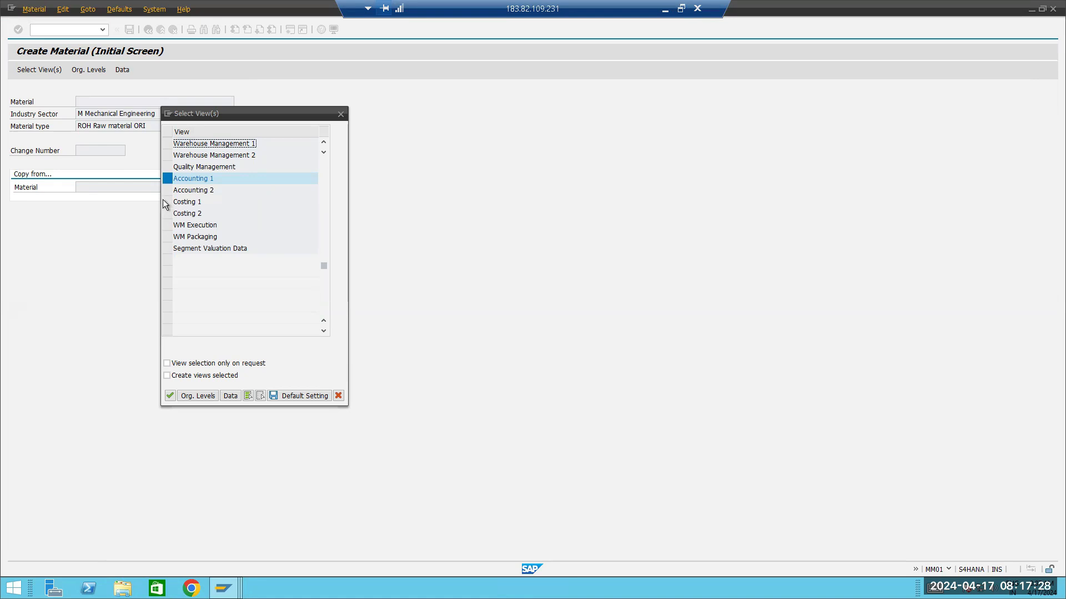
scroll(209, 252, up, 8)
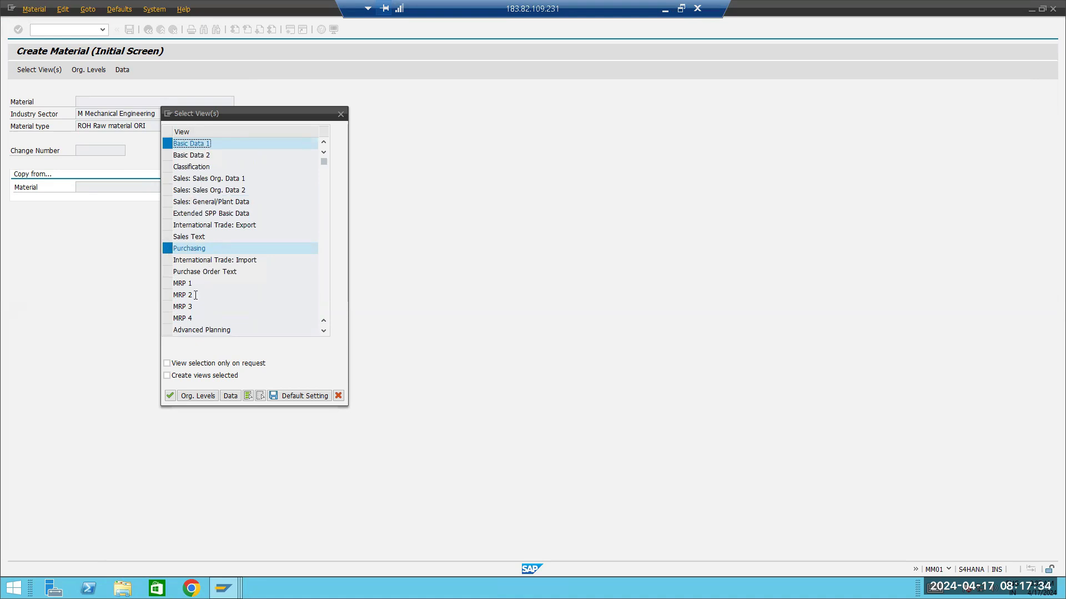
scroll(191, 303, down, 2)
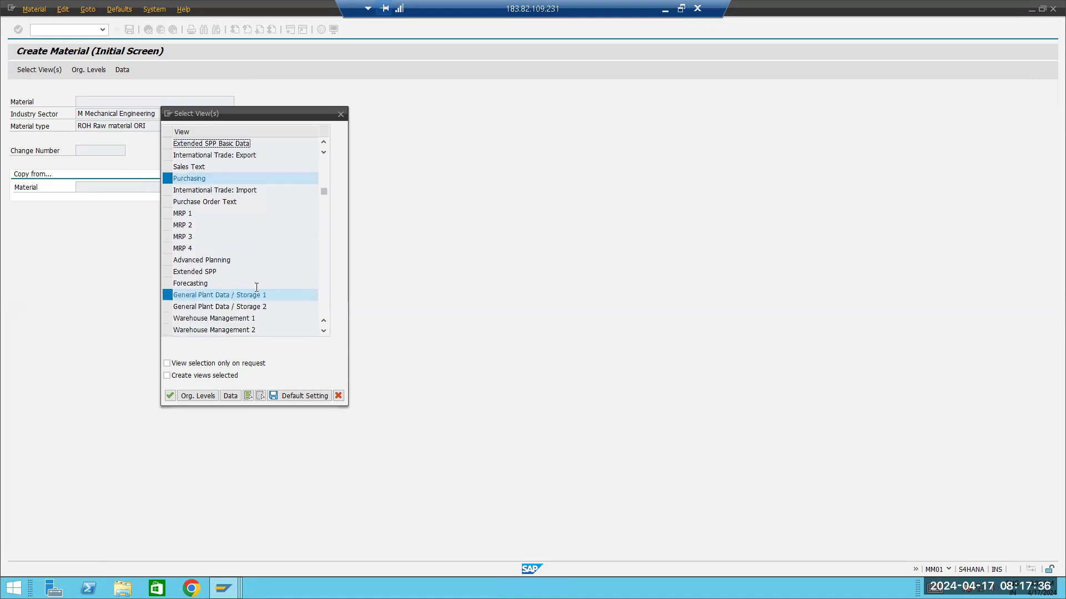